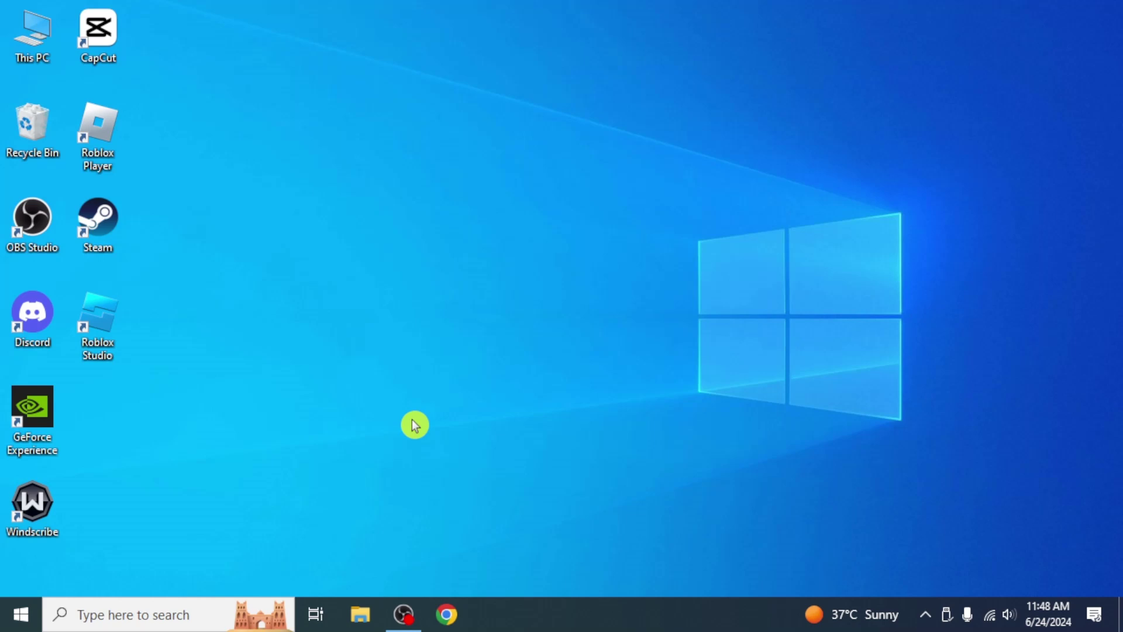
# Launch Chrome and search for 'meta business suite'
pyautogui.click(445, 617)
pyautogui.write('meta business suite')
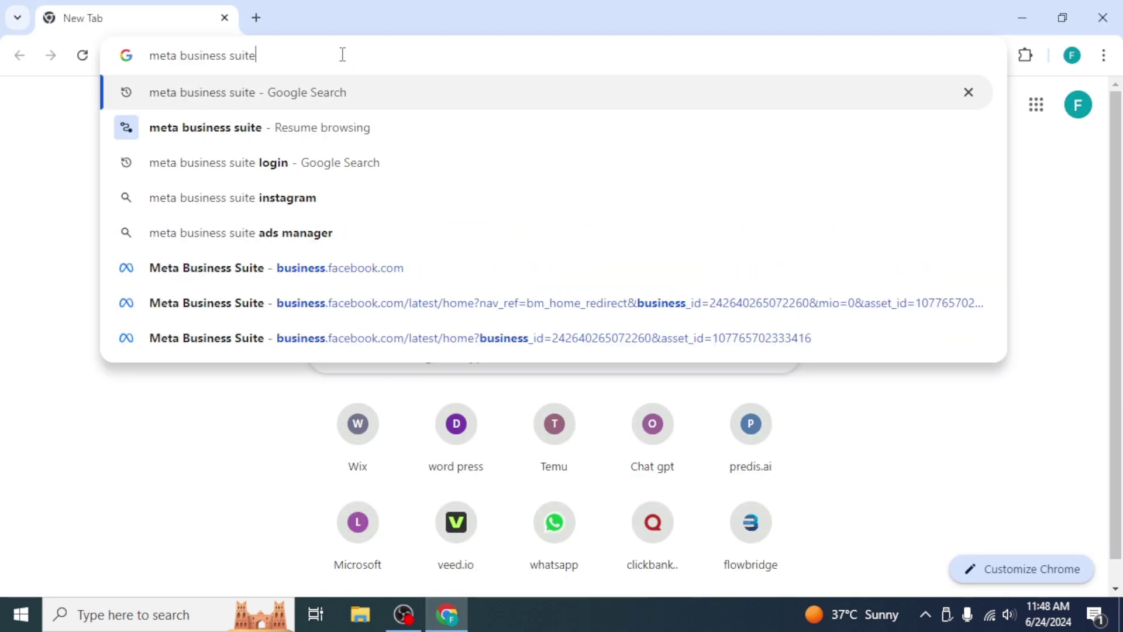
pyautogui.press('Return')
# Open the Meta Business Suite result and close the Confirm access dialog
pyautogui.click(359, 324)
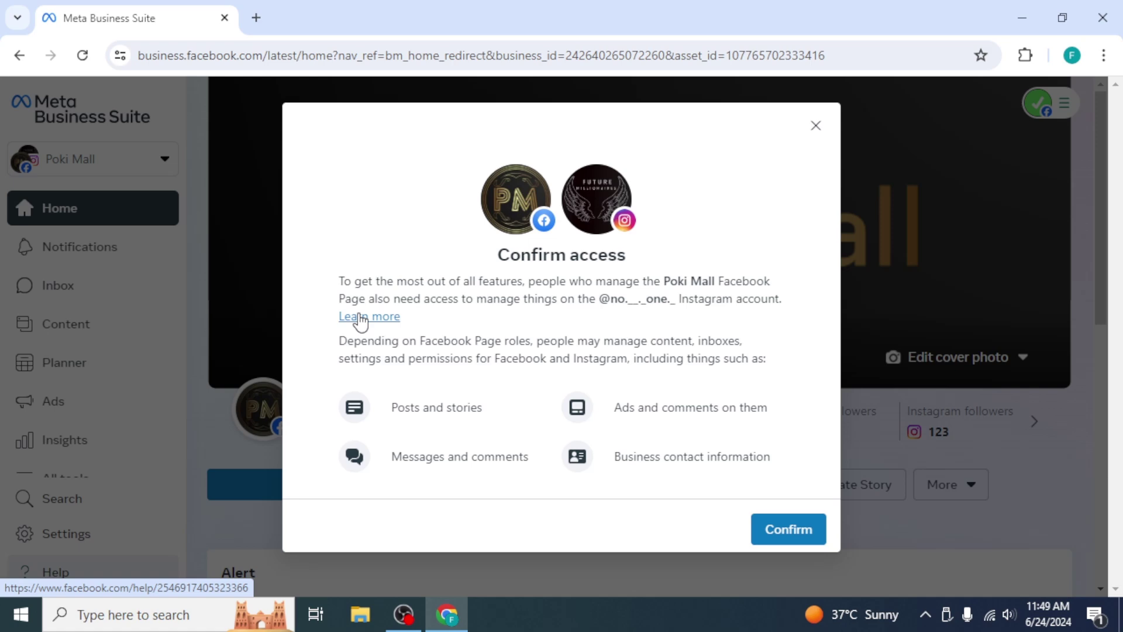
pyautogui.click(815, 127)
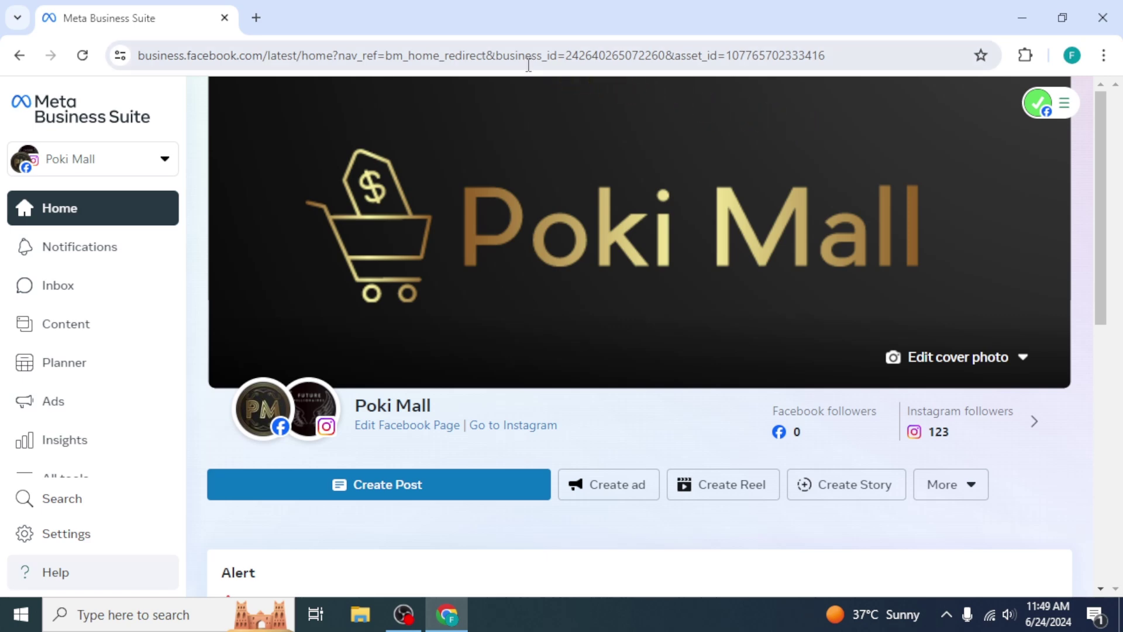
# Search 'meta for developers' in a new tab and open the Meta for Developers site
pyautogui.click(253, 21)
pyautogui.write('meta ')
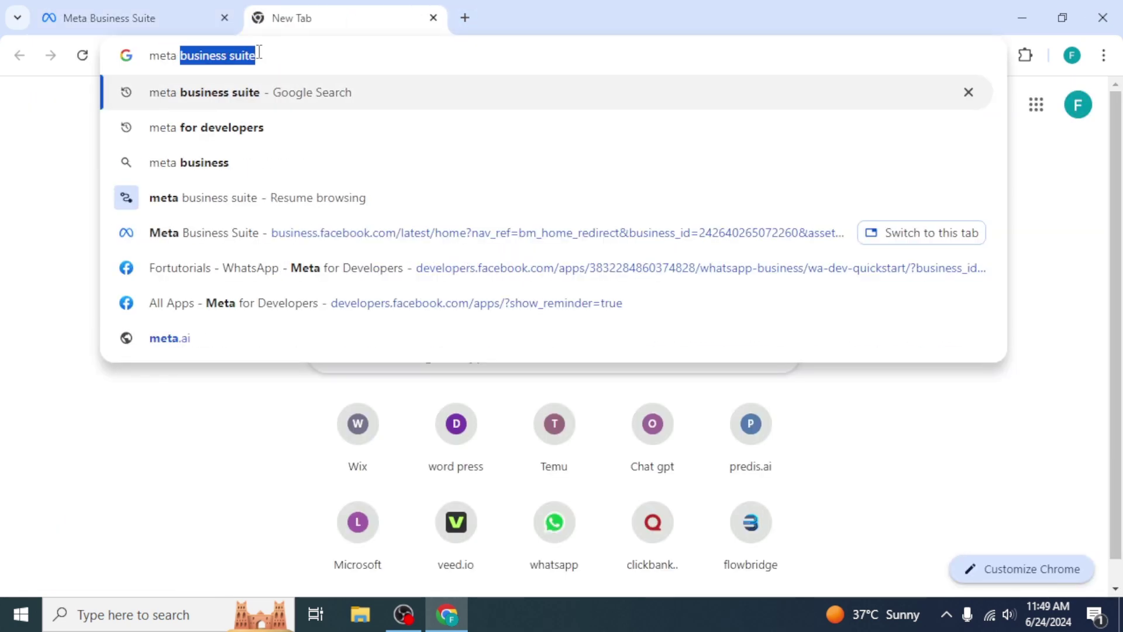
pyautogui.write('for developers')
pyautogui.press('Return')
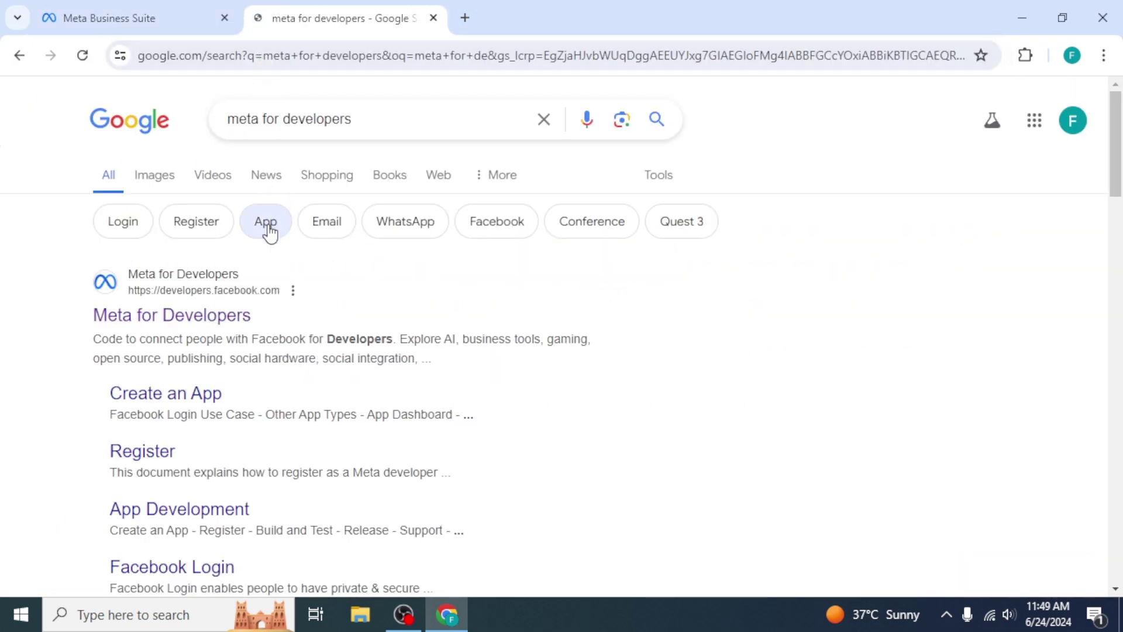
pyautogui.click(243, 316)
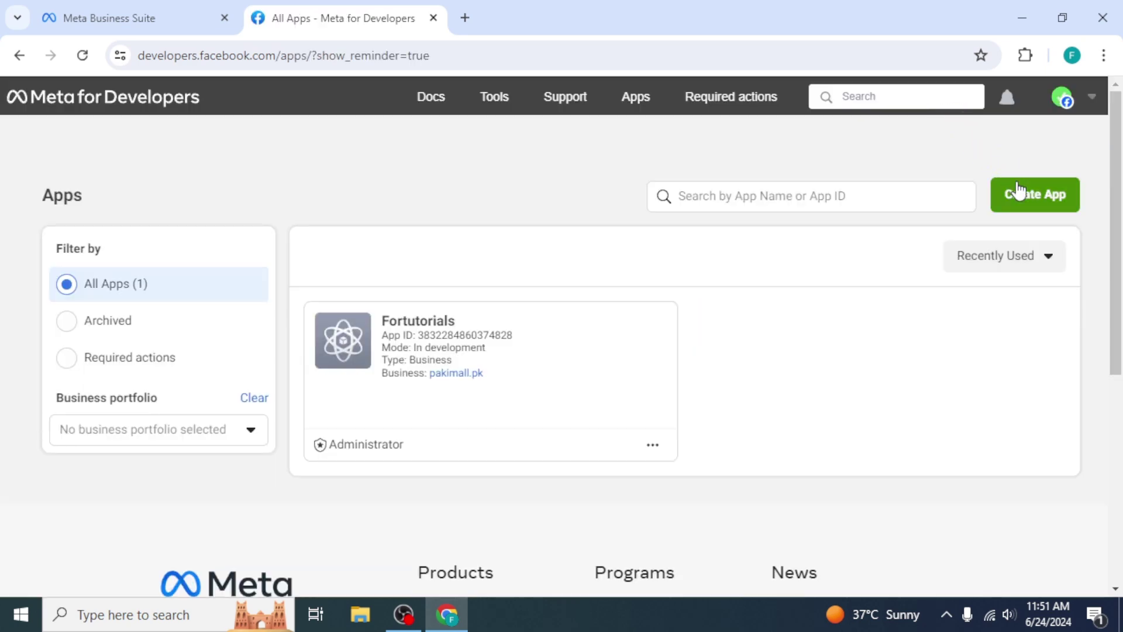
# Start a new app using the Other use case and the Business app type
pyautogui.click(1017, 186)
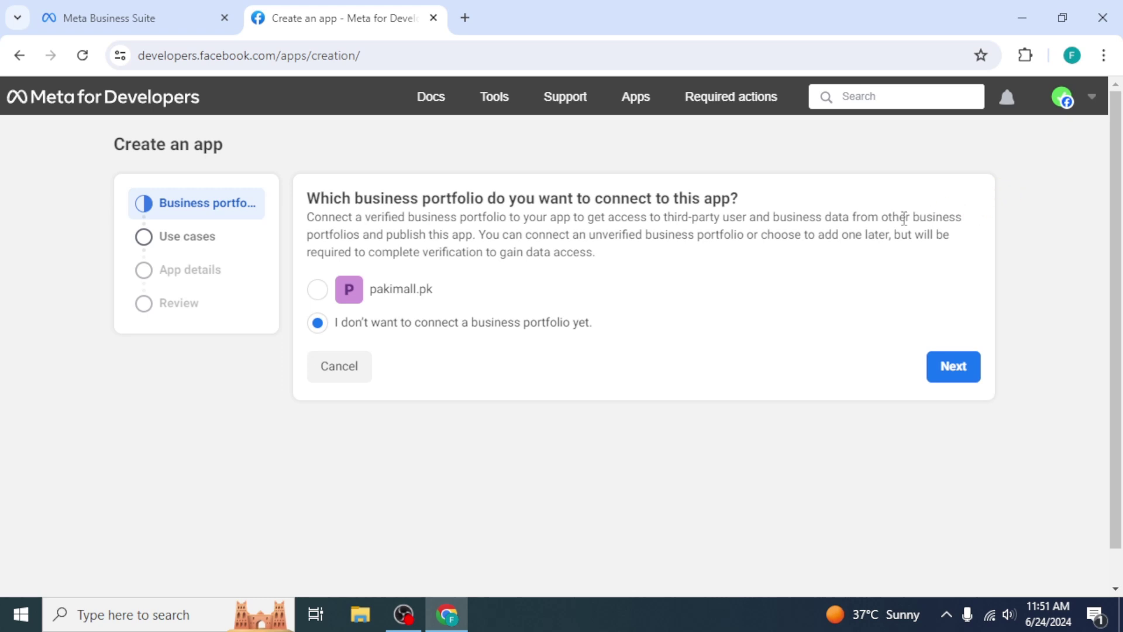
pyautogui.click(952, 365)
pyautogui.scroll(-3, 946, 364)
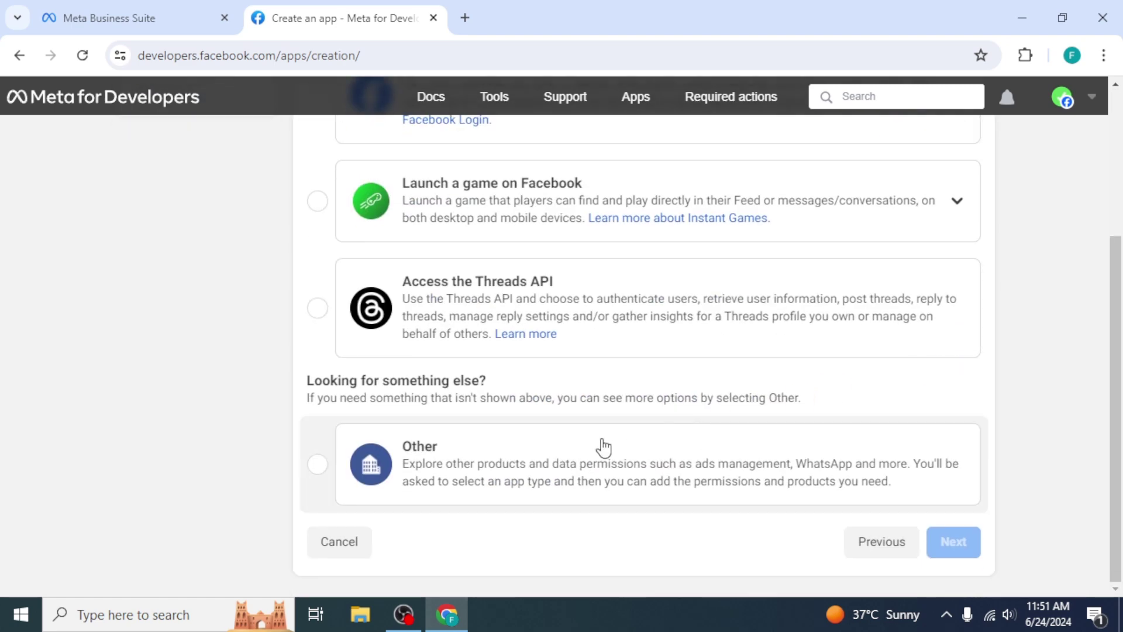
pyautogui.click(368, 465)
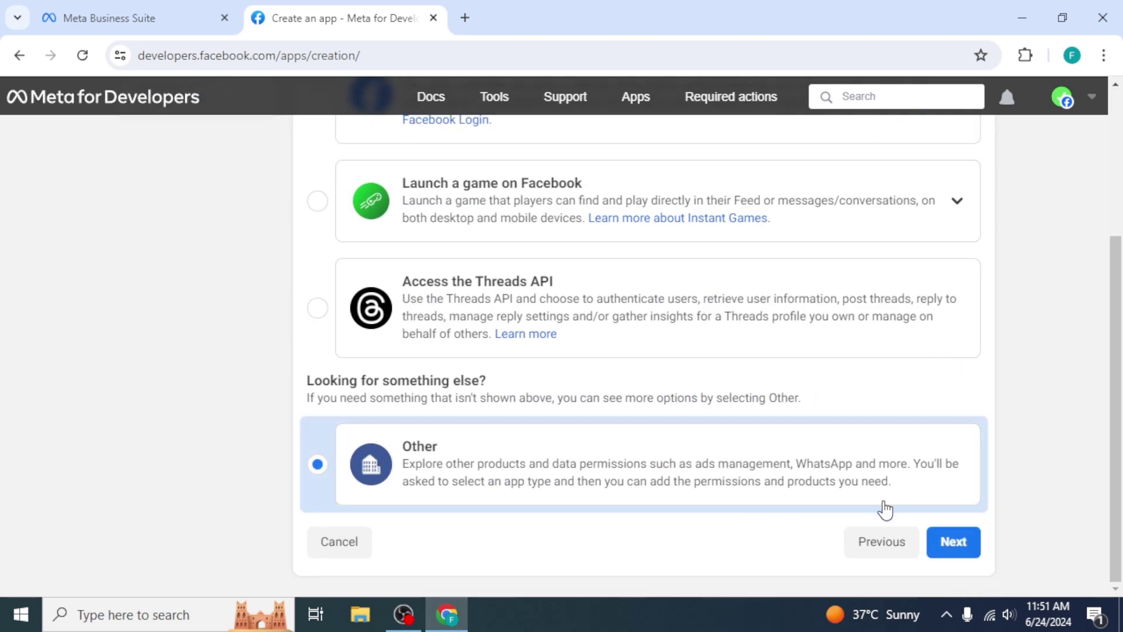
pyautogui.click(953, 540)
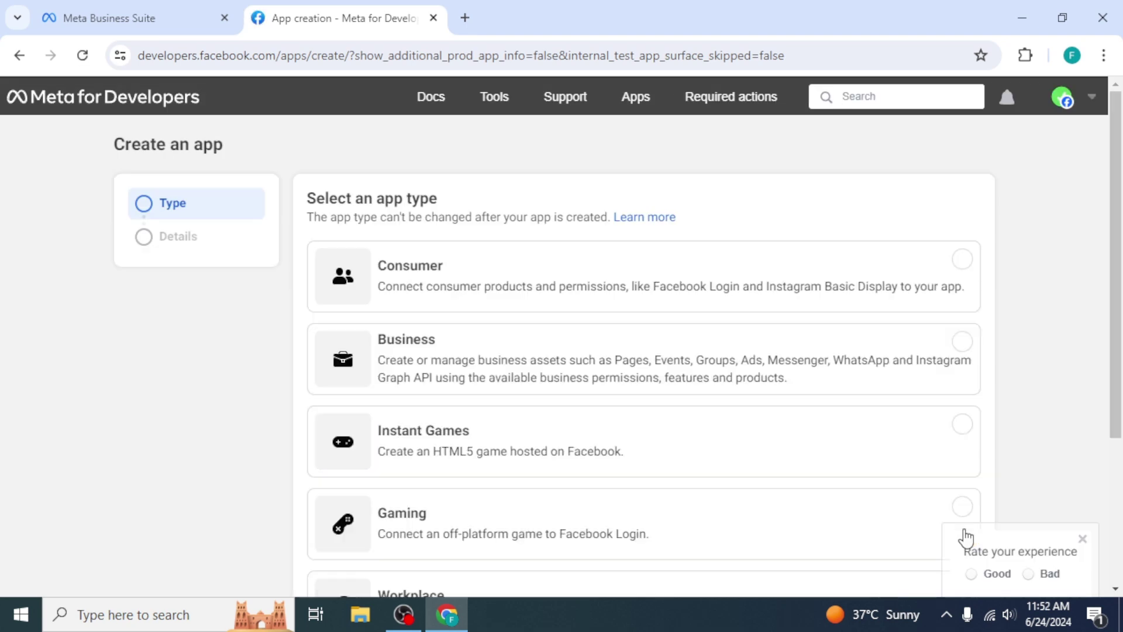
pyautogui.click(675, 386)
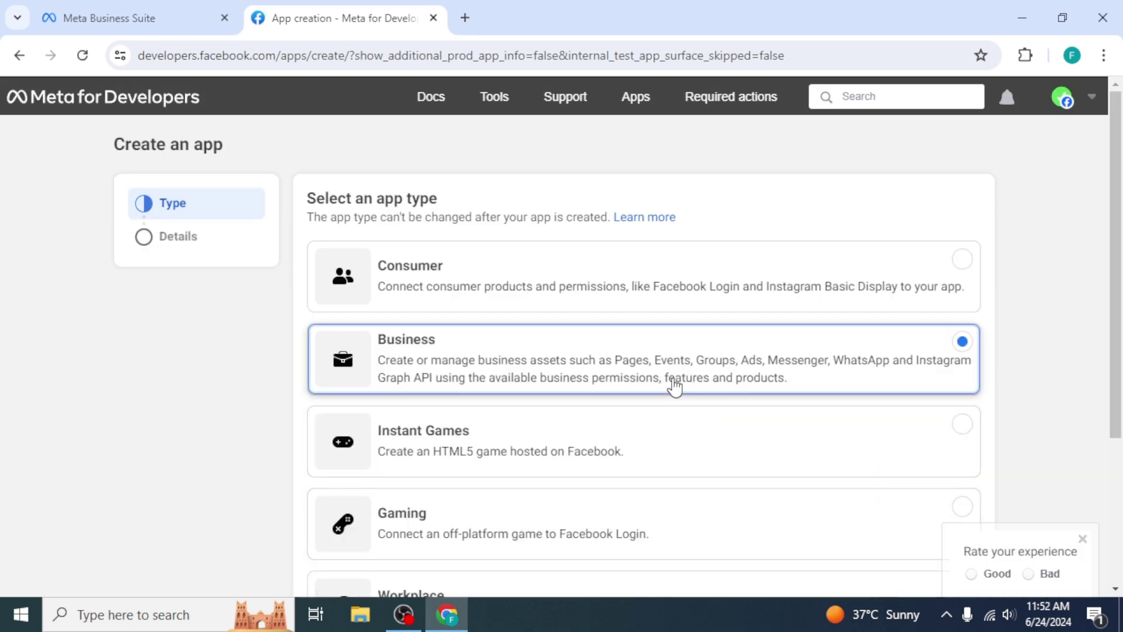
pyautogui.scroll(-3, 673, 386)
pyautogui.click(928, 541)
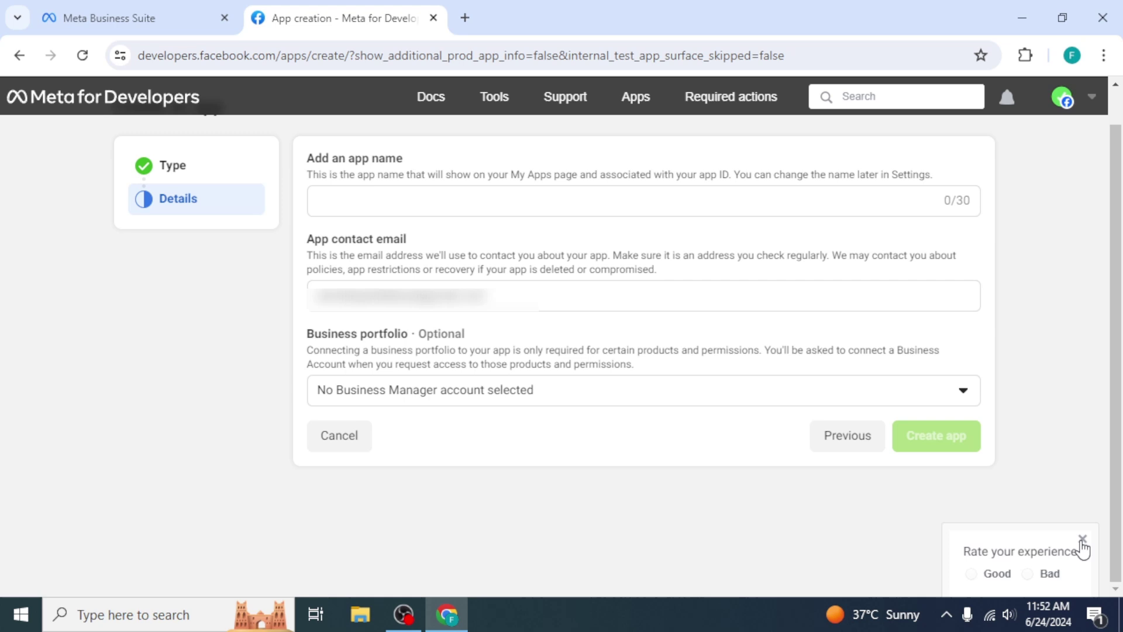
pyautogui.click(1082, 539)
# Name the app Fortutorials, link it to pakimall.pk, create it, and return to My Apps
pyautogui.click(725, 206)
pyautogui.write('Fortutorials')
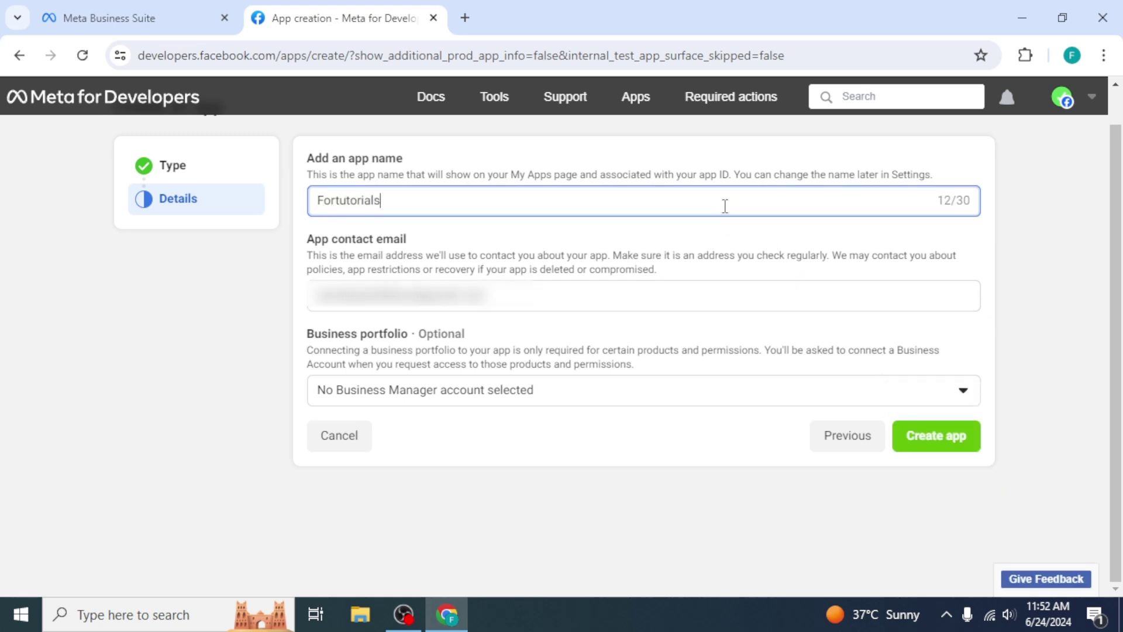
pyautogui.click(716, 297)
pyautogui.click(707, 391)
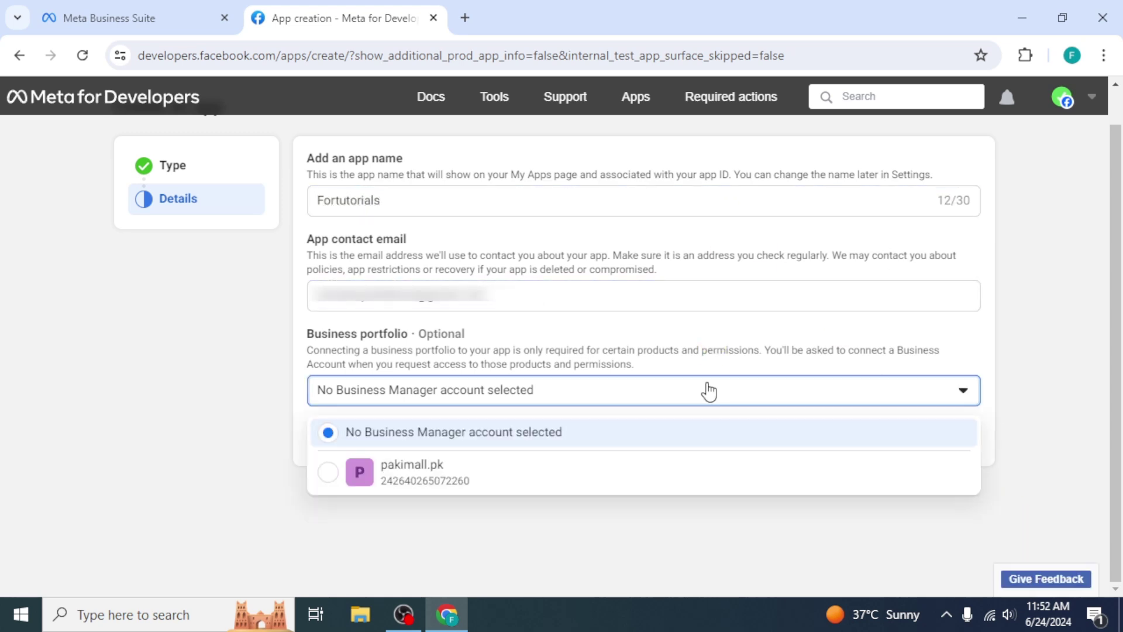
pyautogui.click(677, 477)
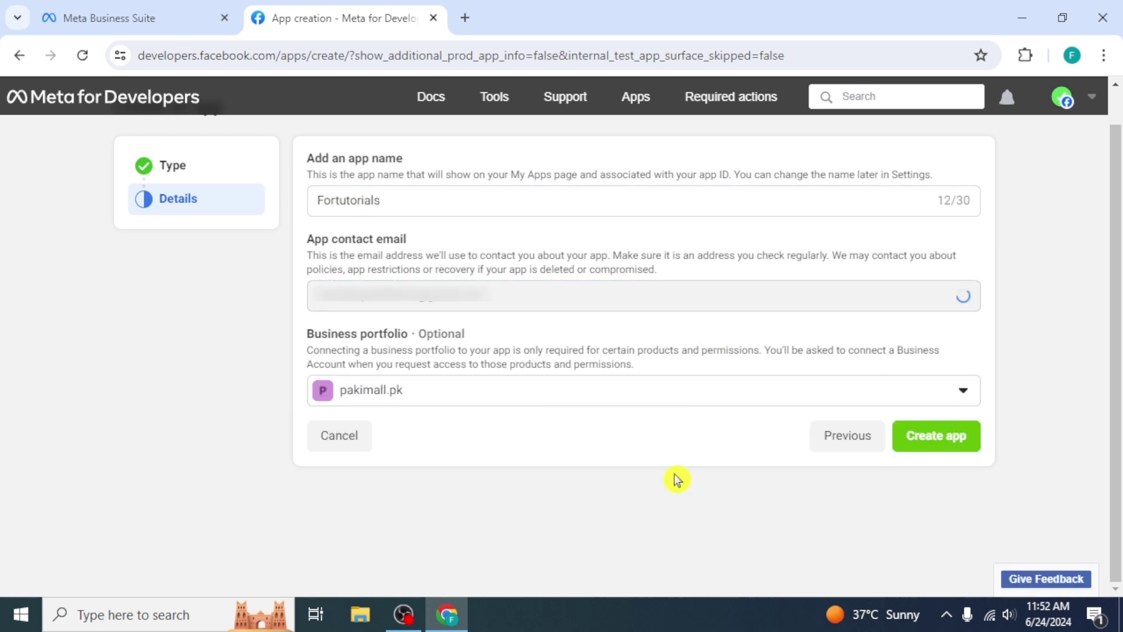
pyautogui.click(920, 436)
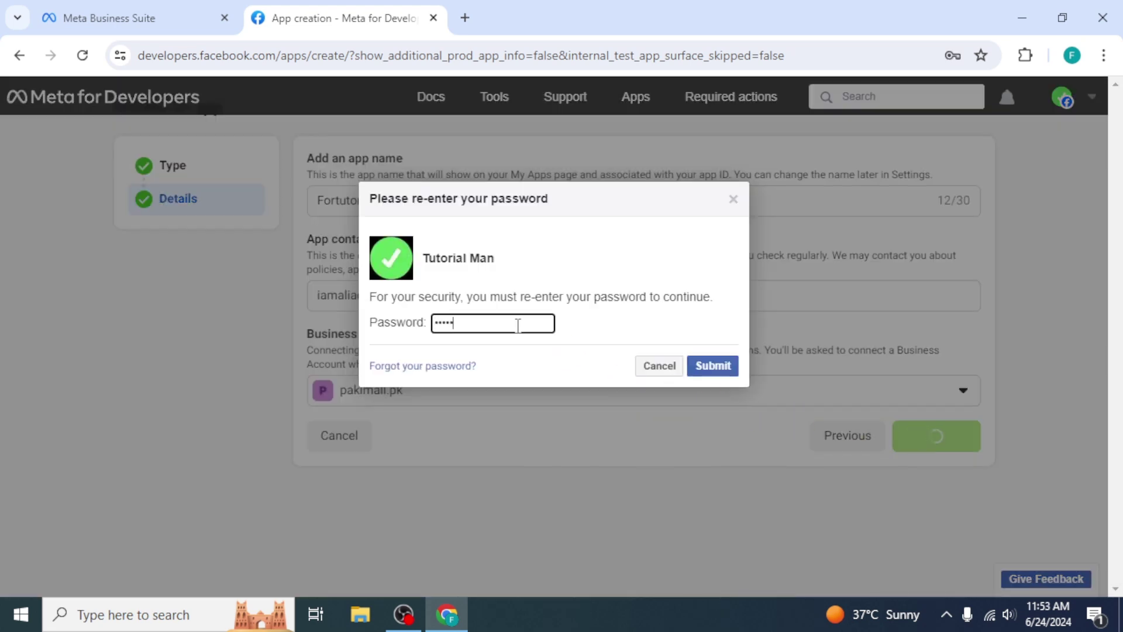
pyautogui.click(711, 367)
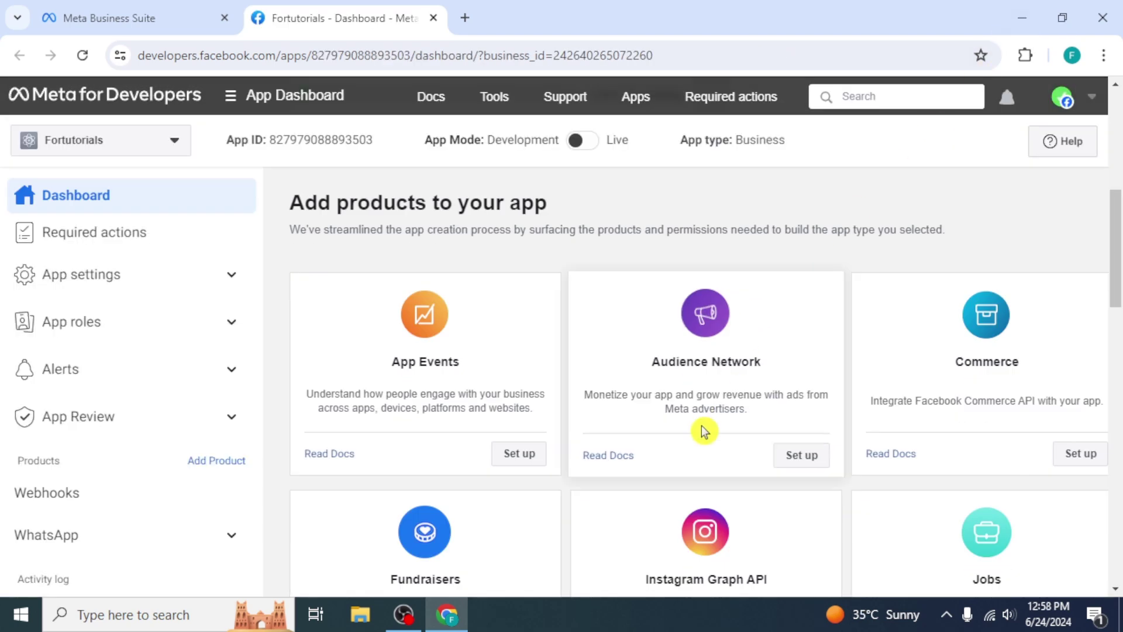
pyautogui.click(161, 98)
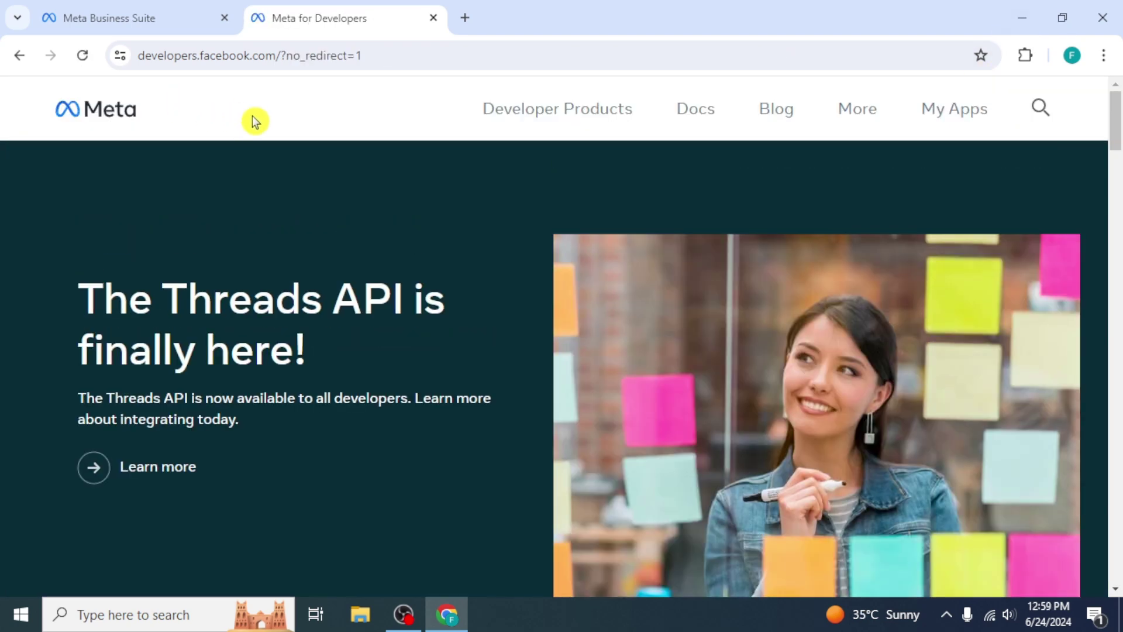
pyautogui.click(951, 110)
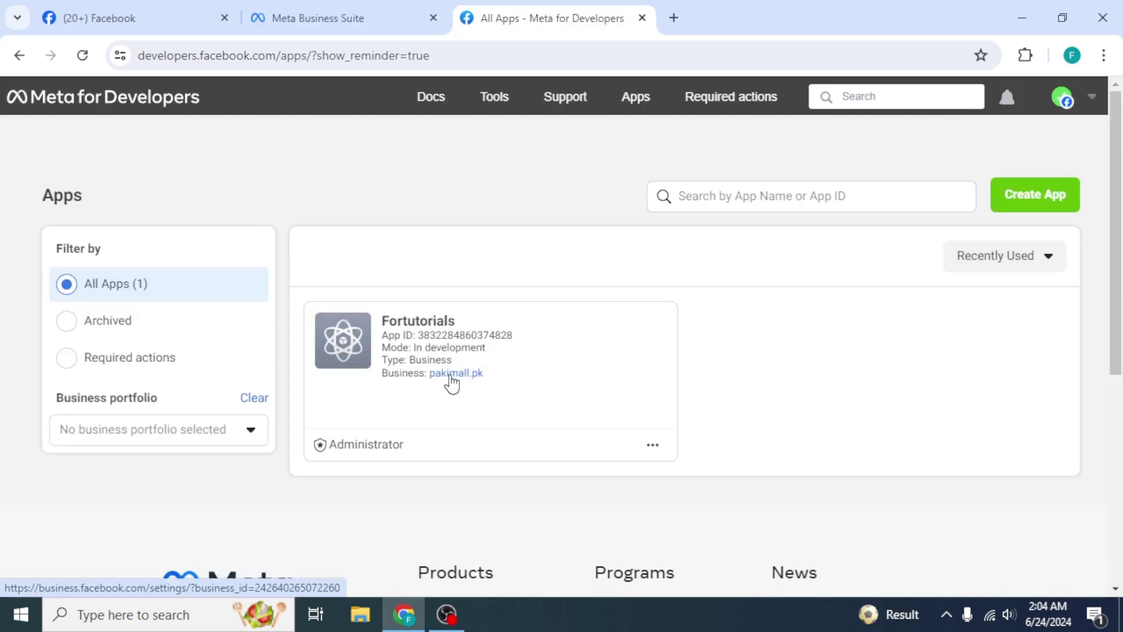
# In pakimall.pk's System users, create FORTUTORIALS with the Admin role
pyautogui.click(455, 373)
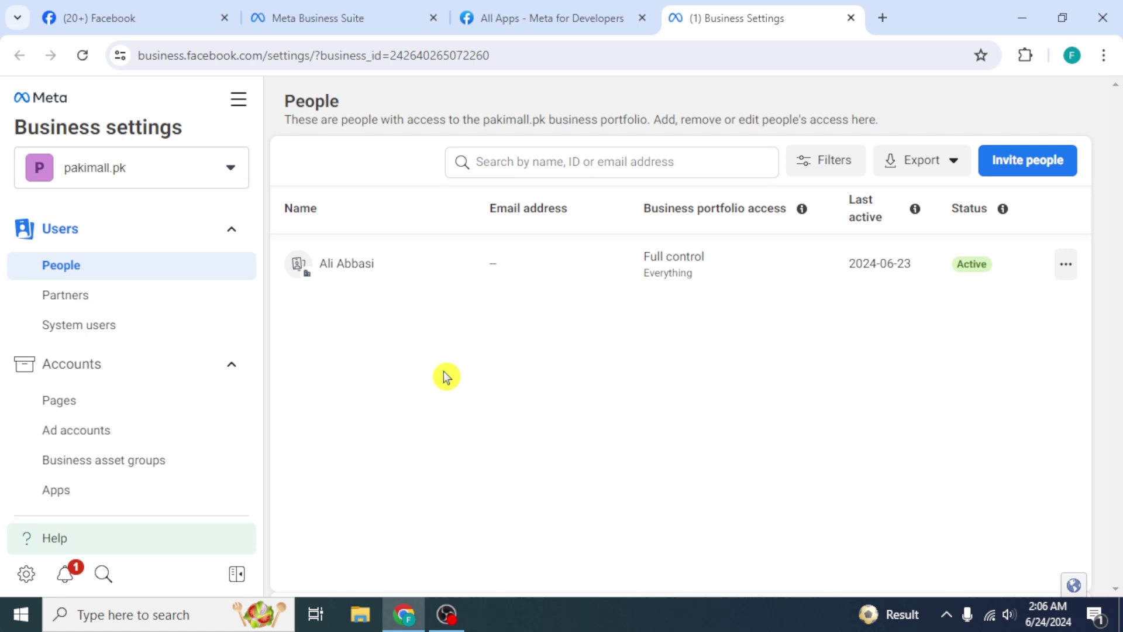
pyautogui.click(203, 333)
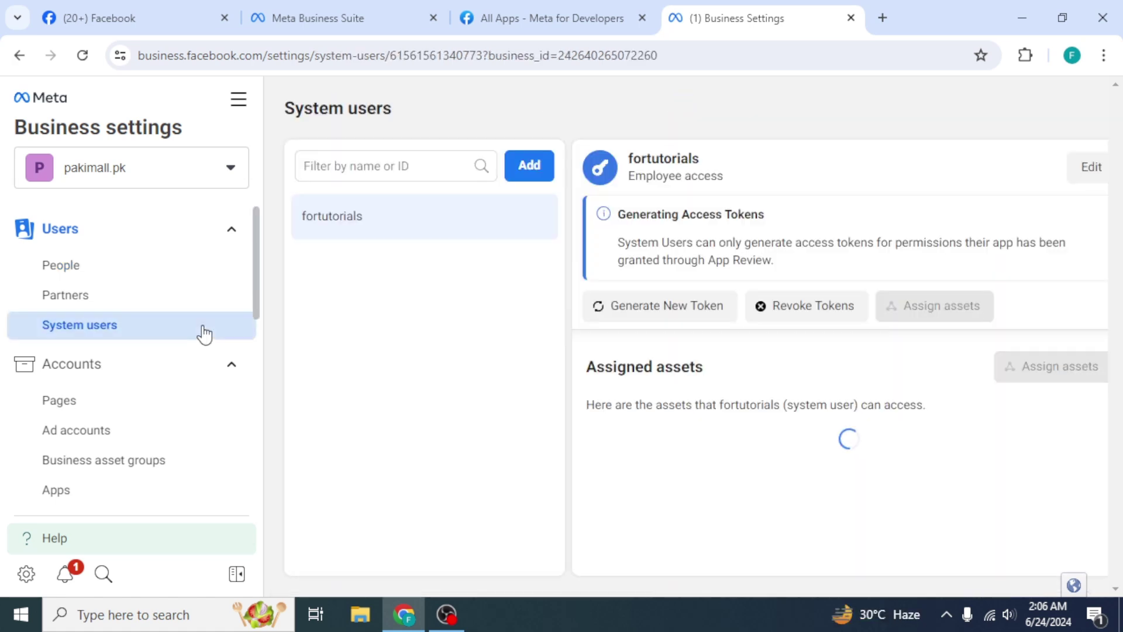
pyautogui.click(350, 252)
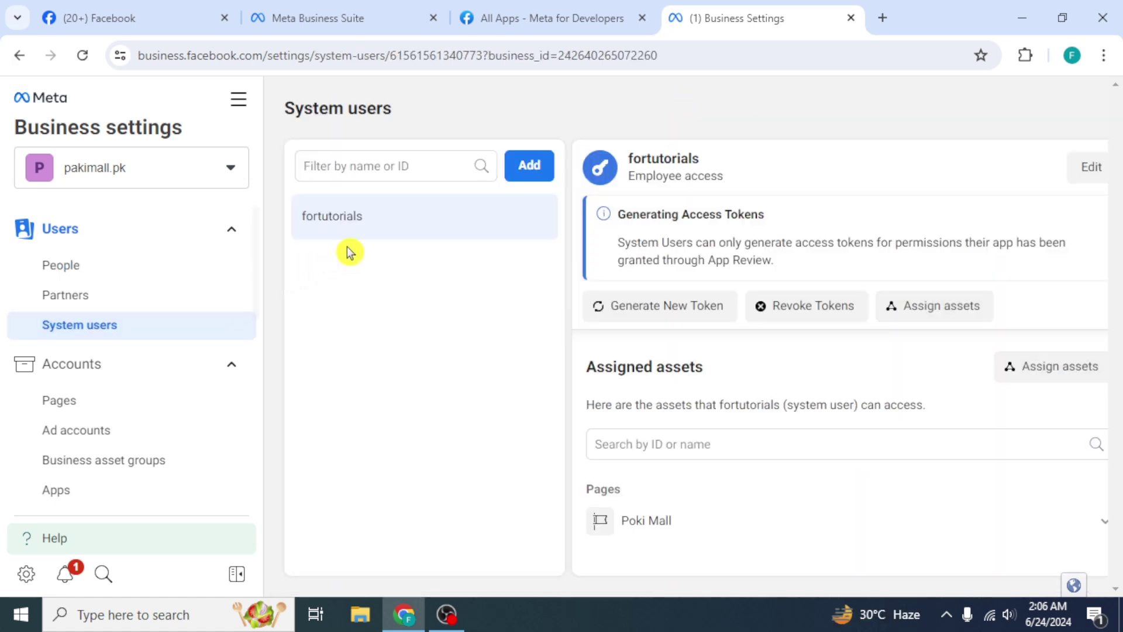
pyautogui.click(524, 167)
pyautogui.click(512, 259)
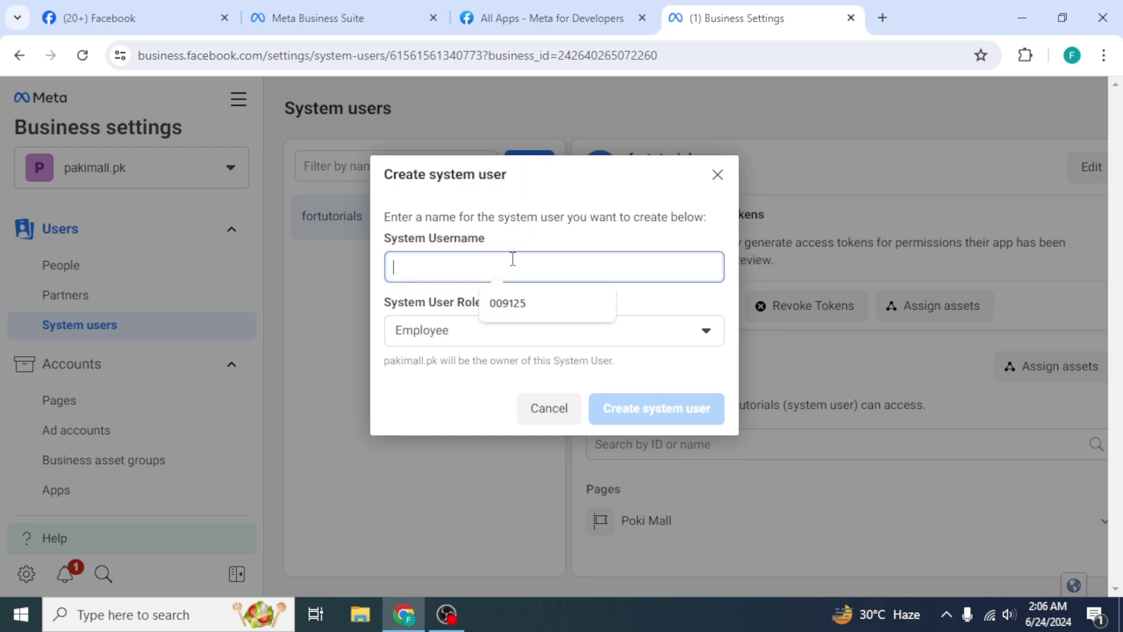
pyautogui.write('FORTUTORIALS')
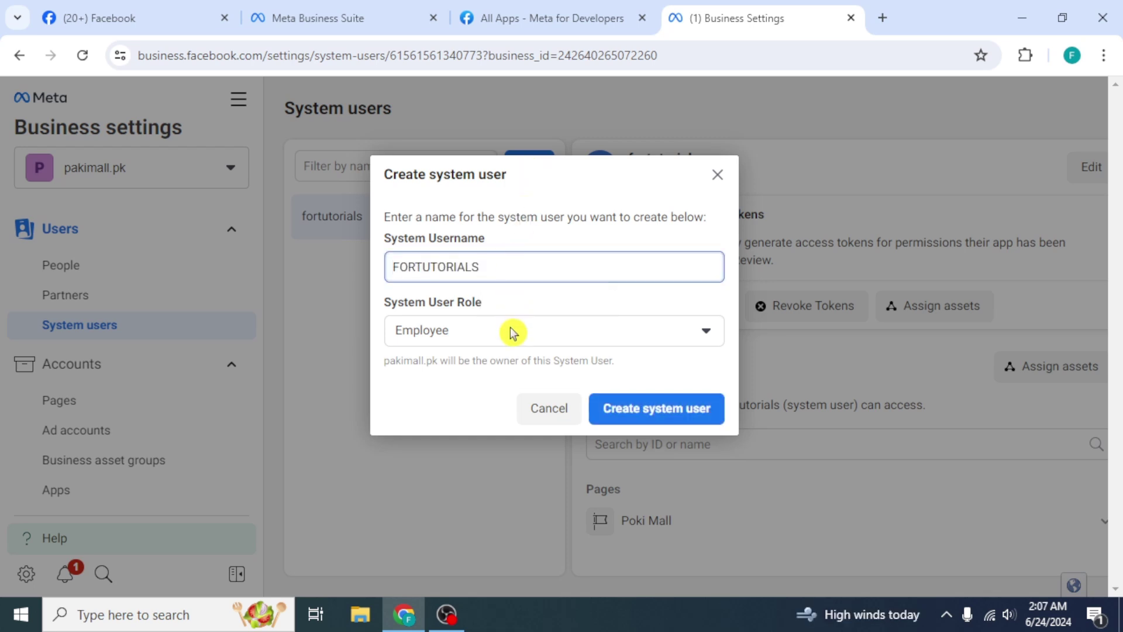
pyautogui.click(512, 328)
pyautogui.click(511, 404)
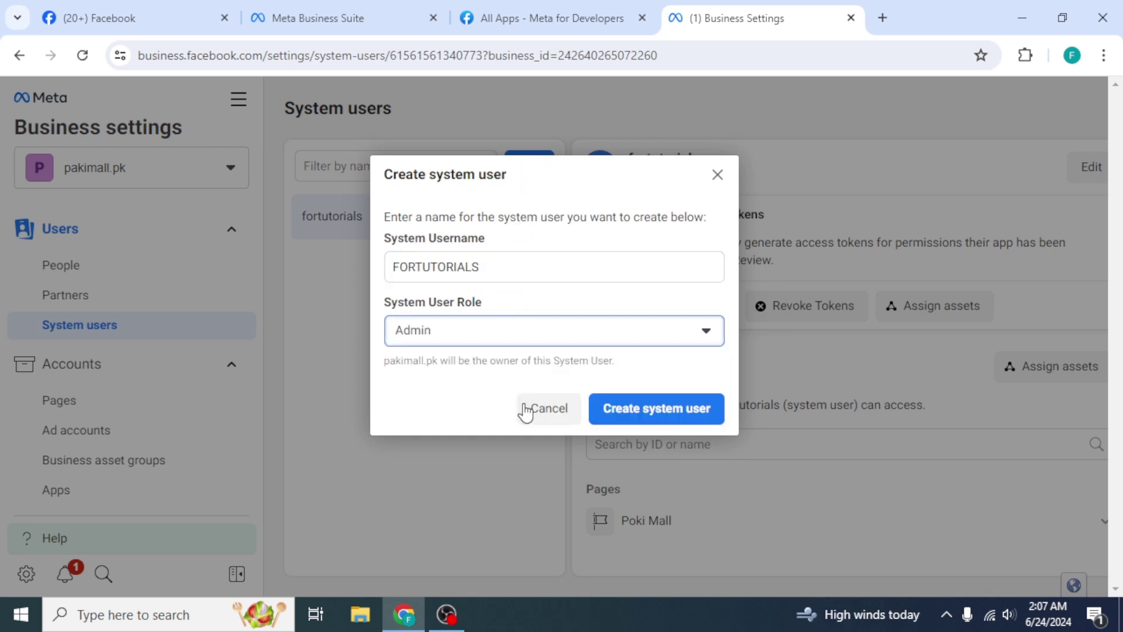
pyautogui.click(623, 413)
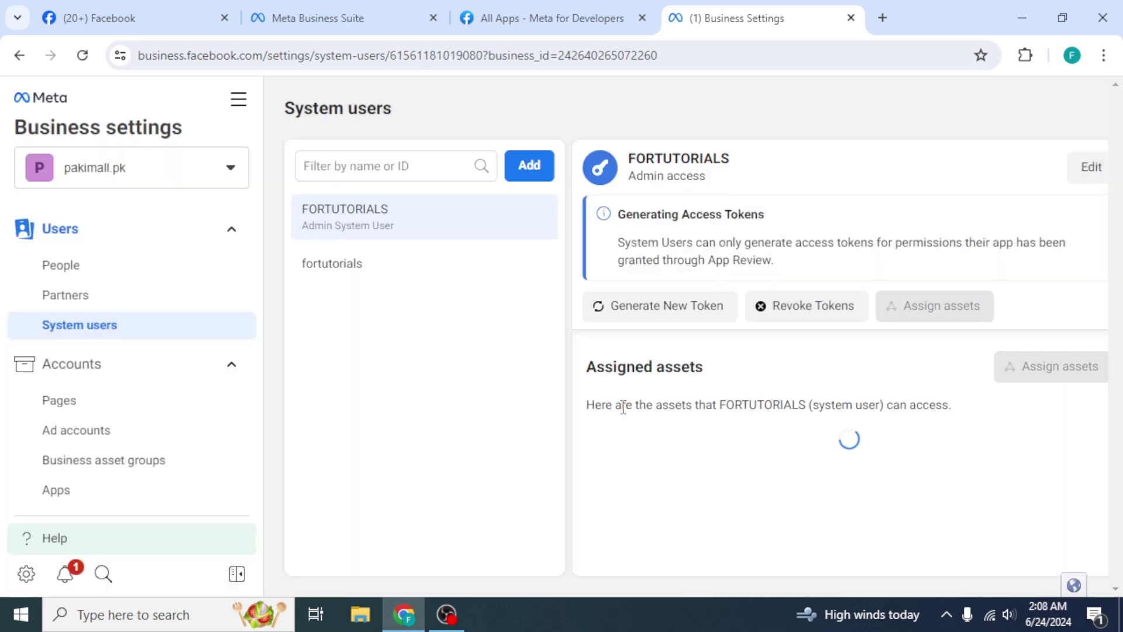
# Generate an access token for FORTUTORIALS using the Fortutorials app
pyautogui.click(639, 309)
pyautogui.click(645, 301)
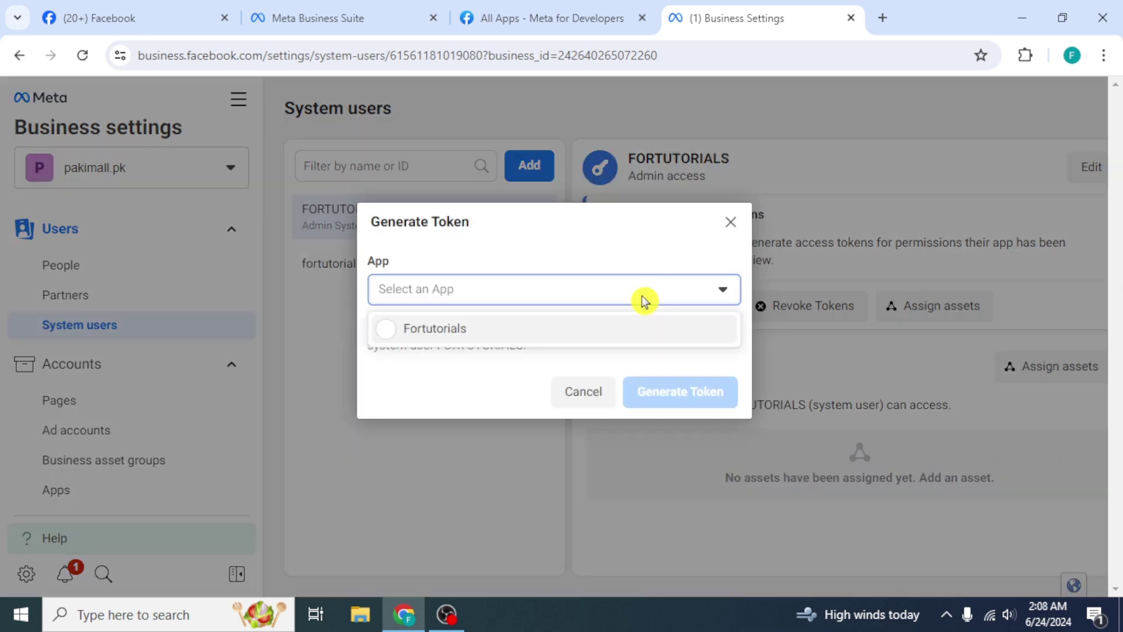
pyautogui.click(619, 343)
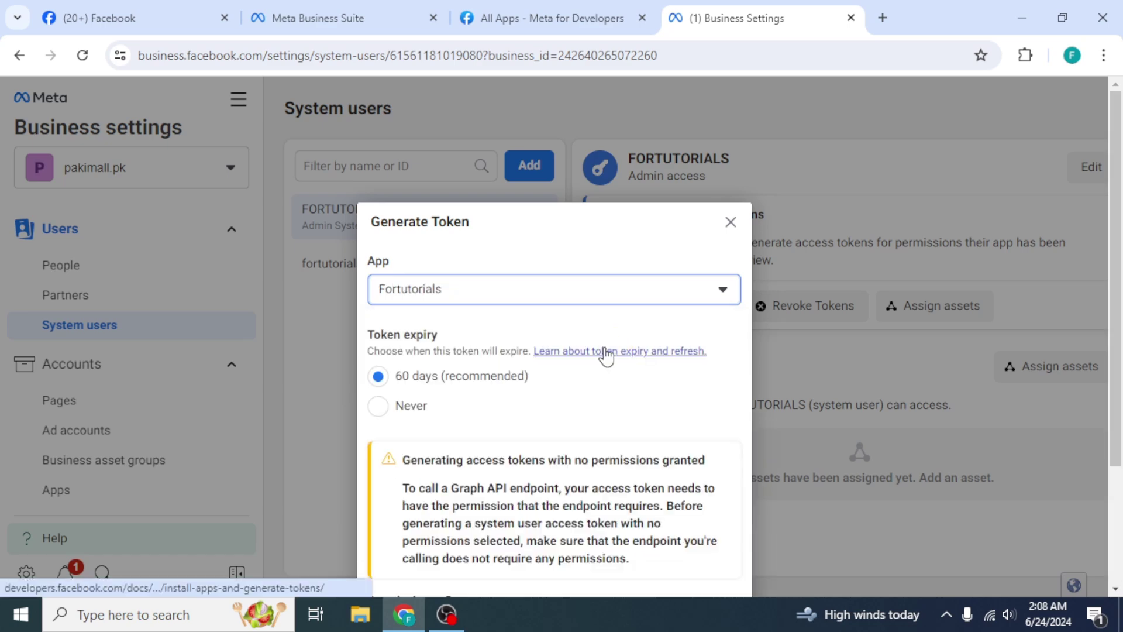
pyautogui.scroll(-3, 574, 405)
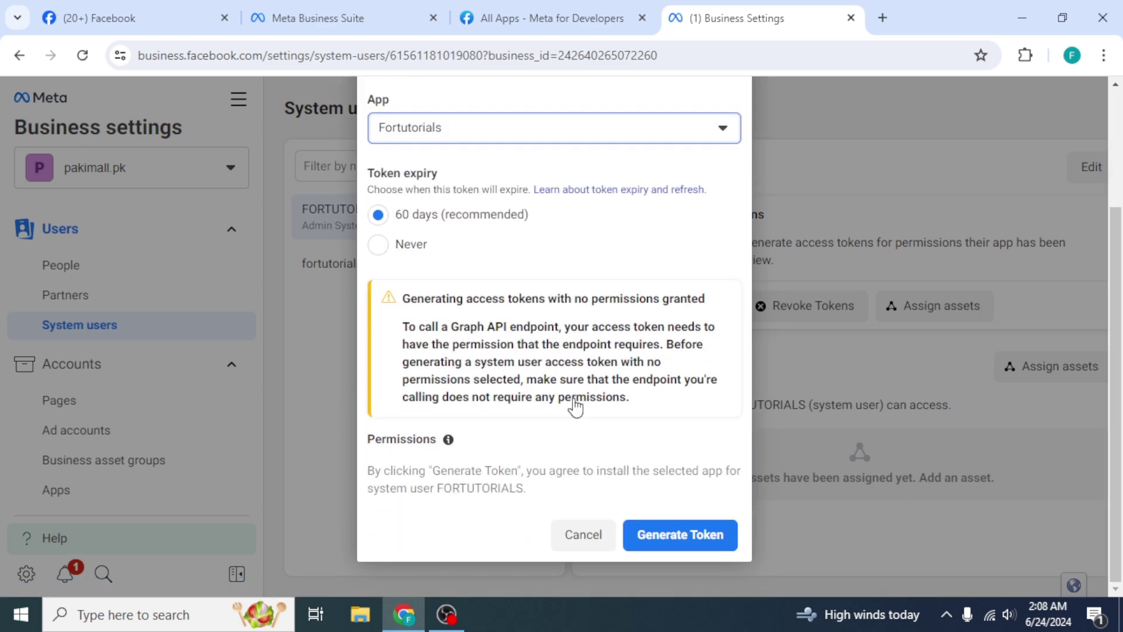
pyautogui.click(673, 534)
pyautogui.click(710, 535)
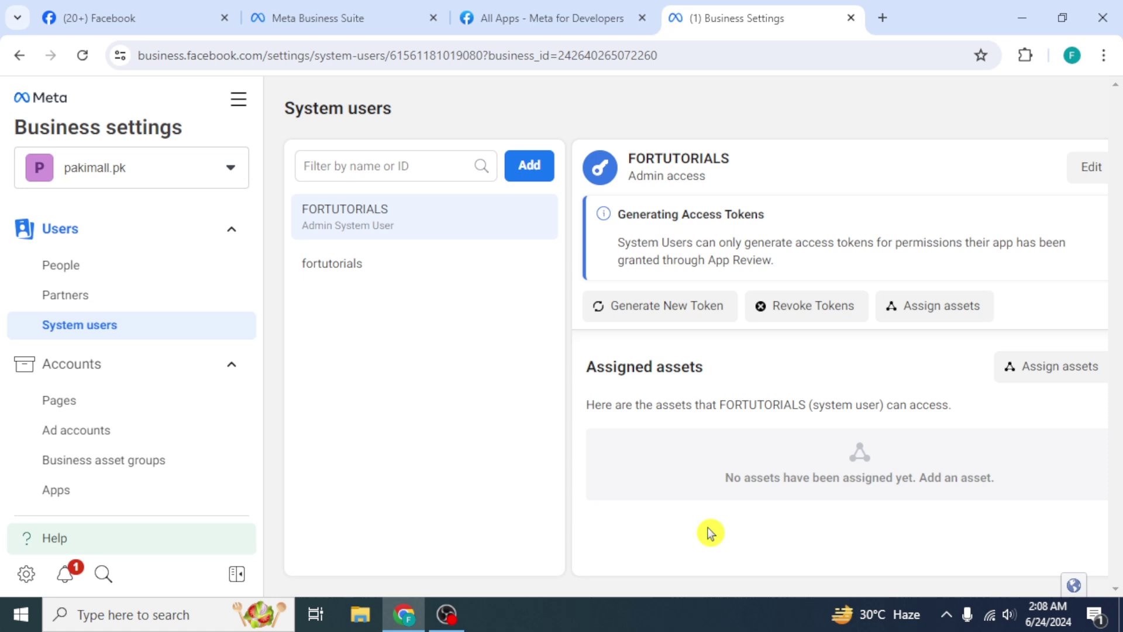
# Assign the Poki Mall page to FORTUTORIALS with full control and save
pyautogui.click(1021, 372)
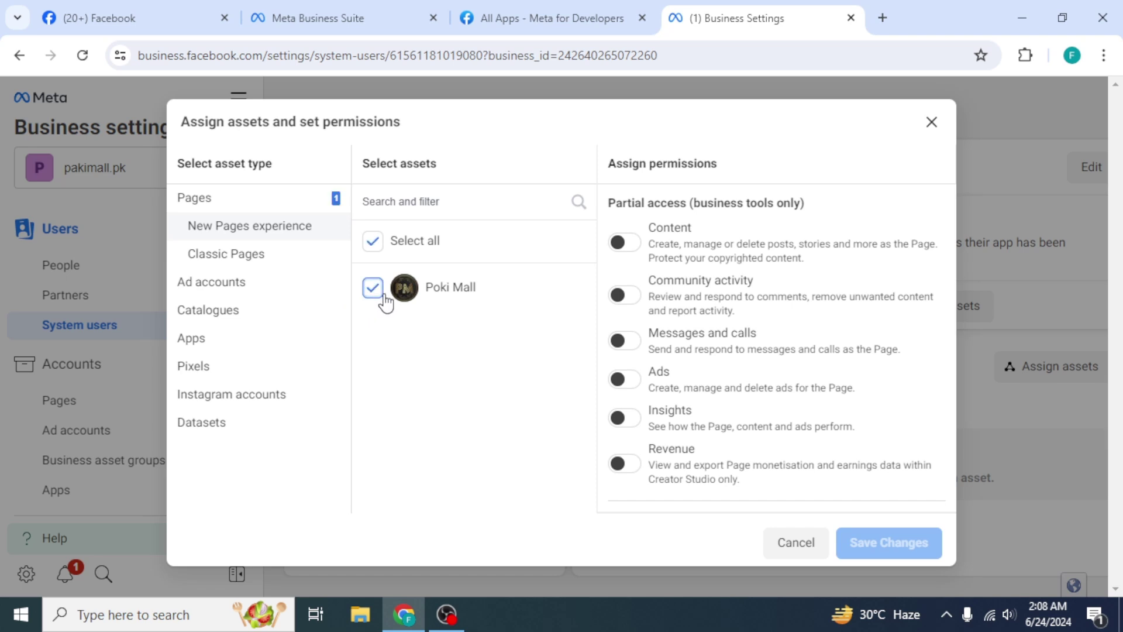
pyautogui.scroll(-4, 669, 337)
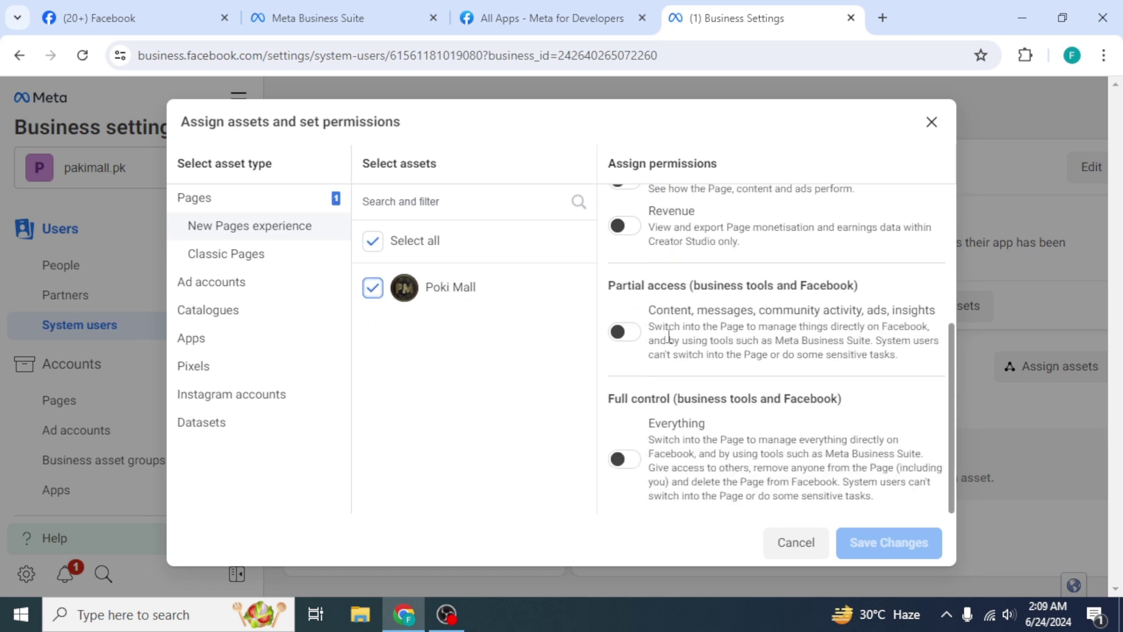
pyautogui.click(625, 460)
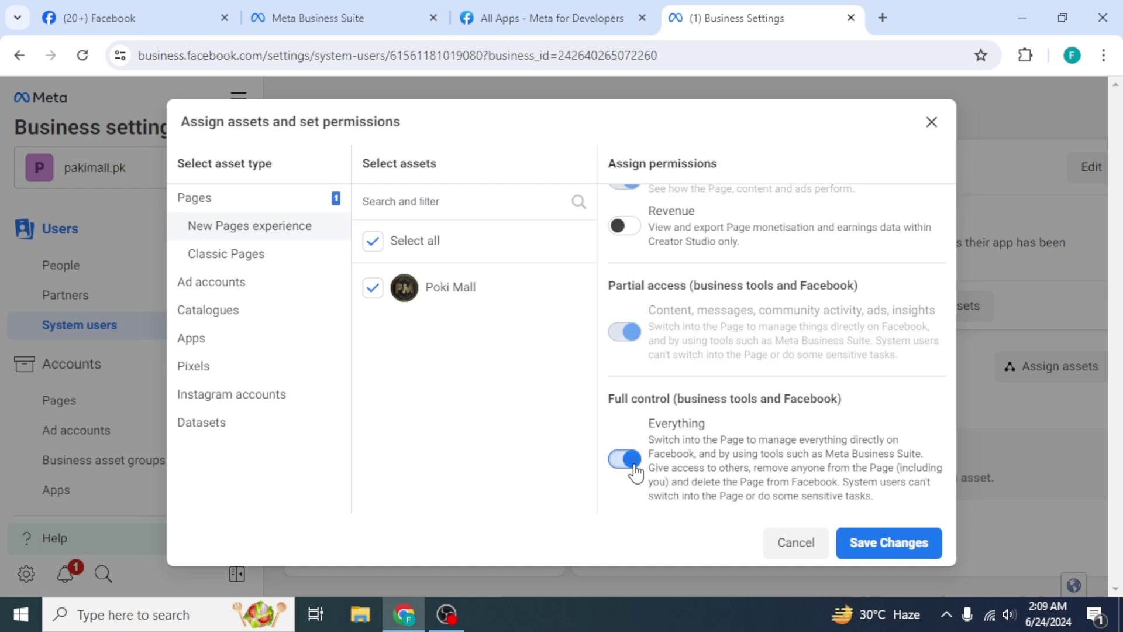
pyautogui.click(914, 538)
pyautogui.click(688, 328)
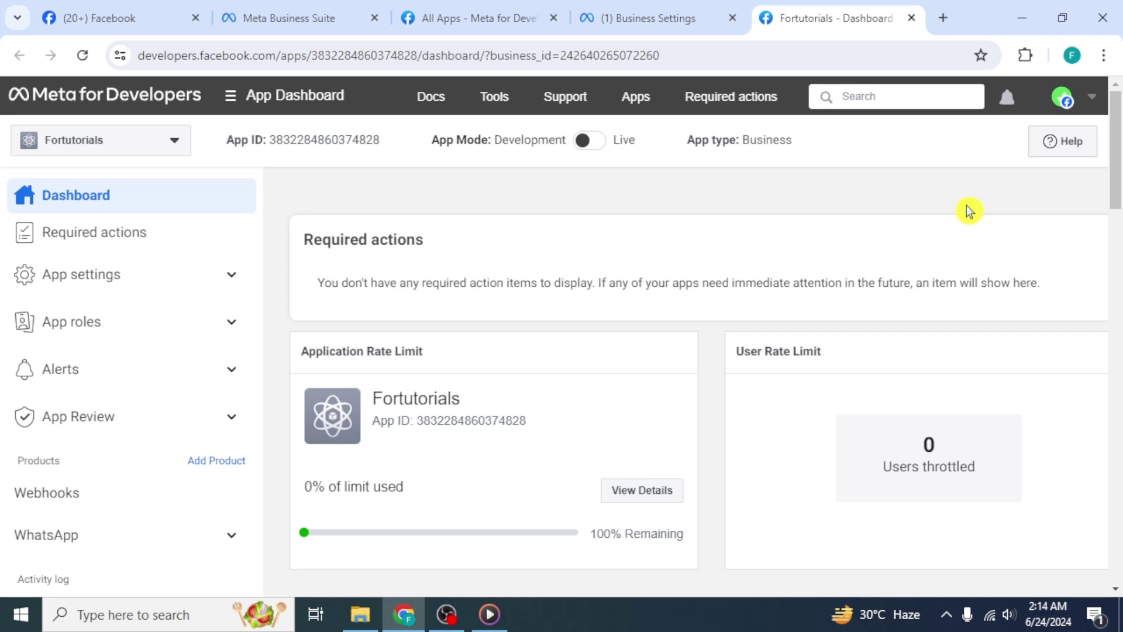
# Open the Fortutorials app's WhatsApp settings and go to its webhook configuration
pyautogui.scroll(-20, 969, 211)
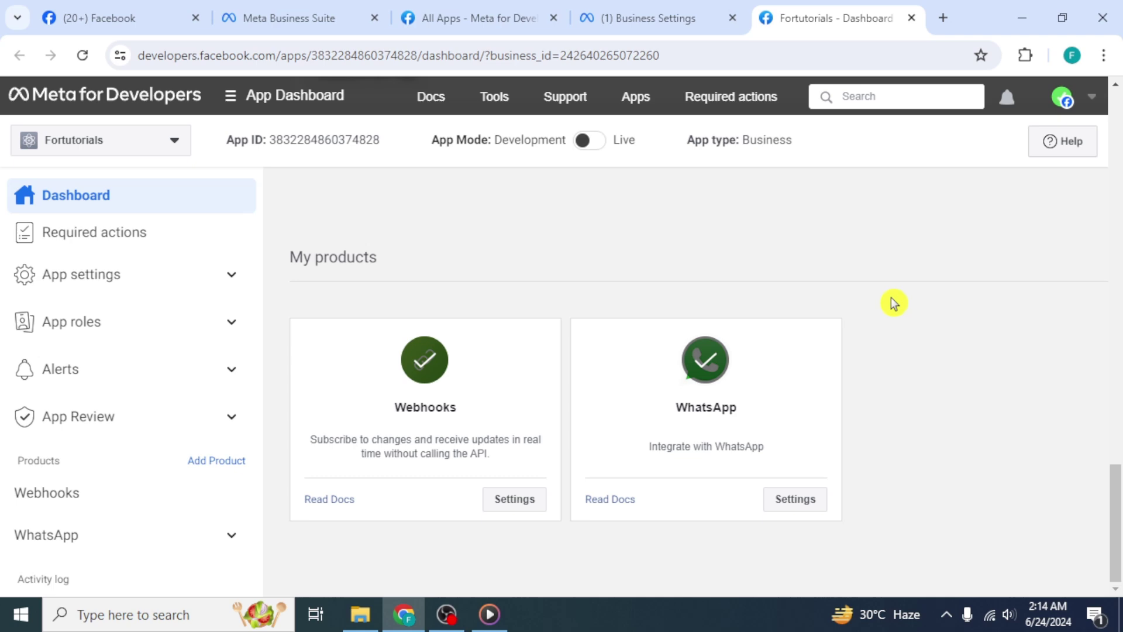
pyautogui.click(794, 503)
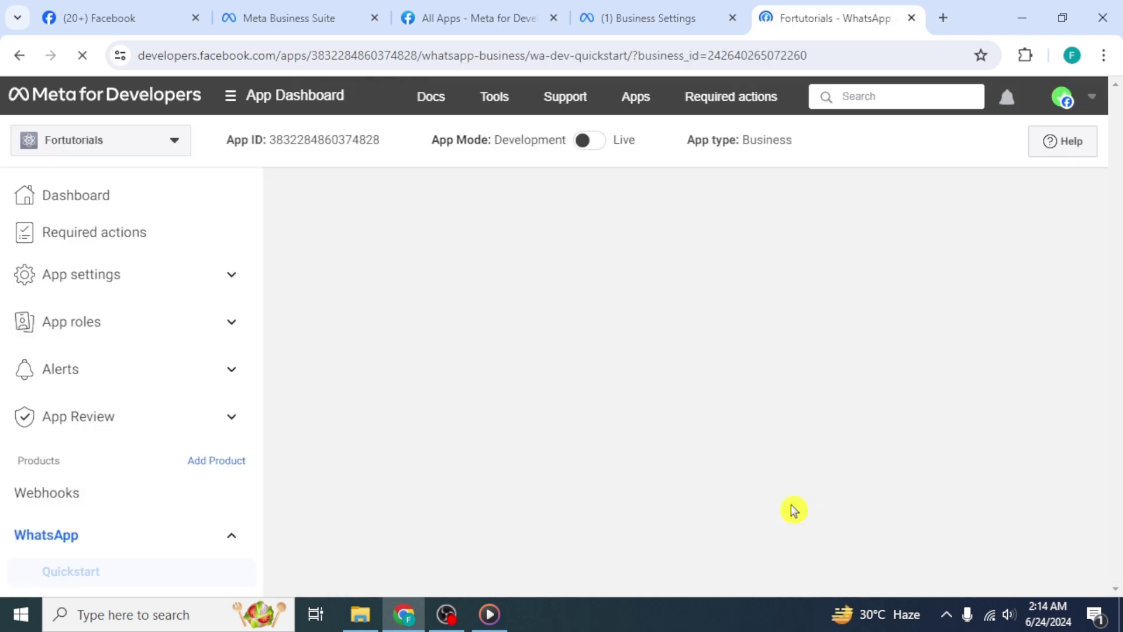
pyautogui.scroll(-3, 794, 510)
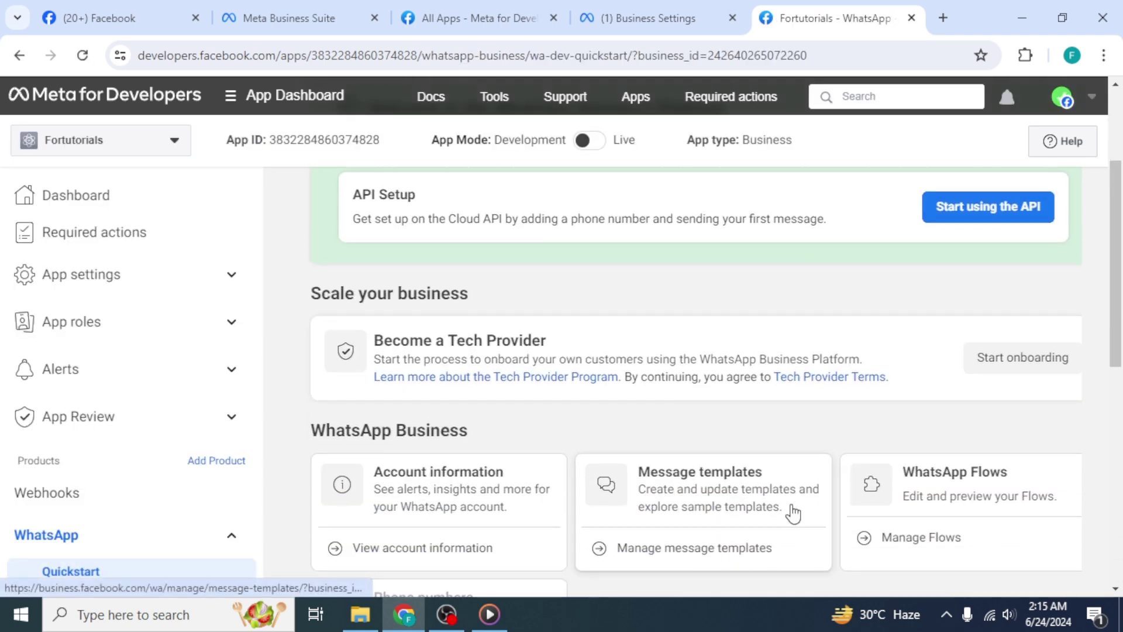
pyautogui.scroll(-8, 794, 514)
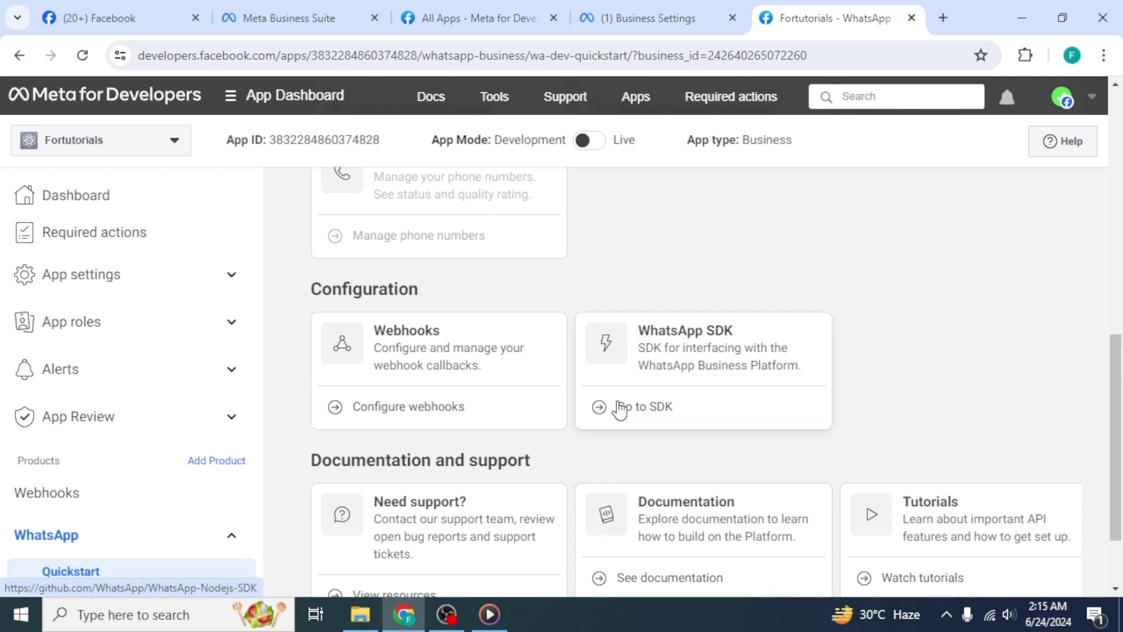
pyautogui.click(482, 364)
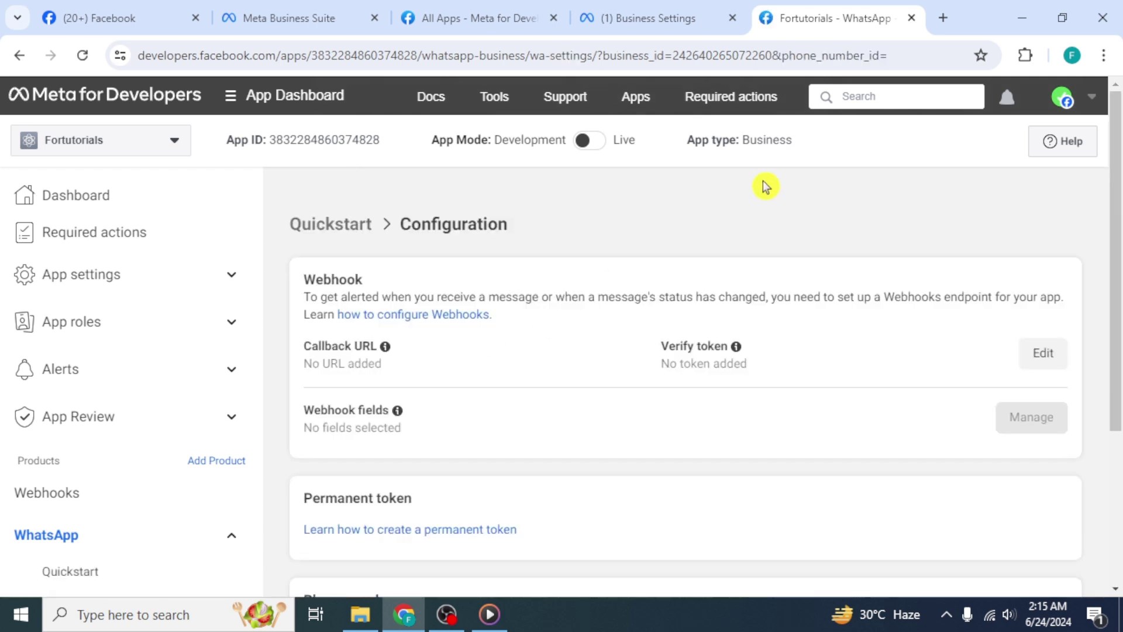
# Open the FlowBridge admin in a new tab and start a new client company
pyautogui.click(942, 19)
pyautogui.click(760, 524)
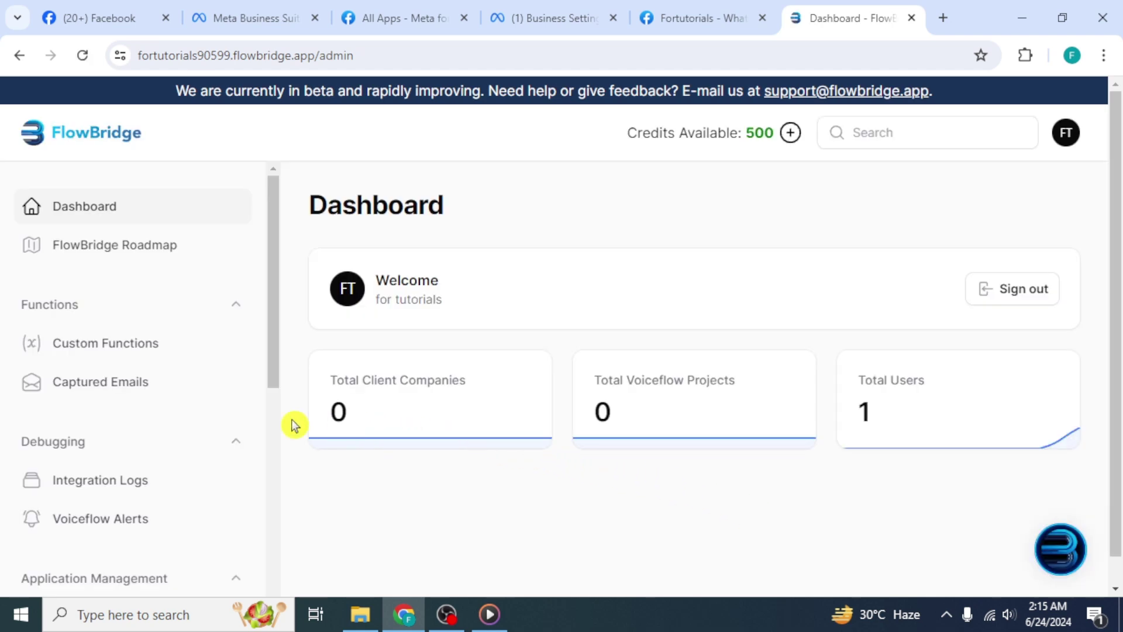
pyautogui.scroll(-2, 140, 413)
pyautogui.scroll(-5, 139, 414)
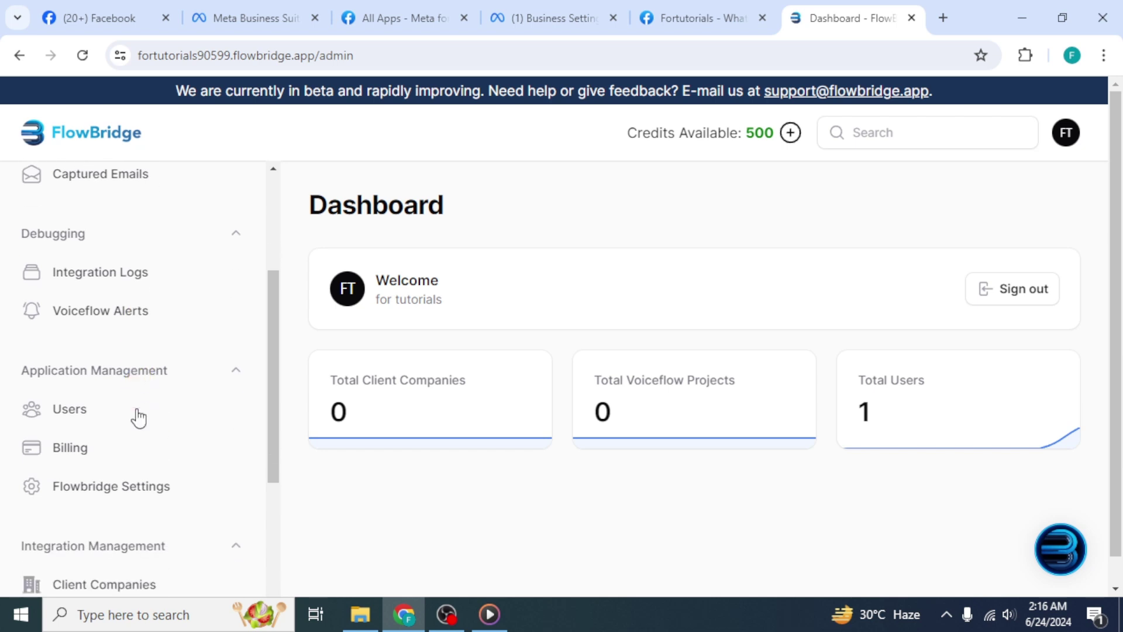
pyautogui.scroll(-1, 139, 417)
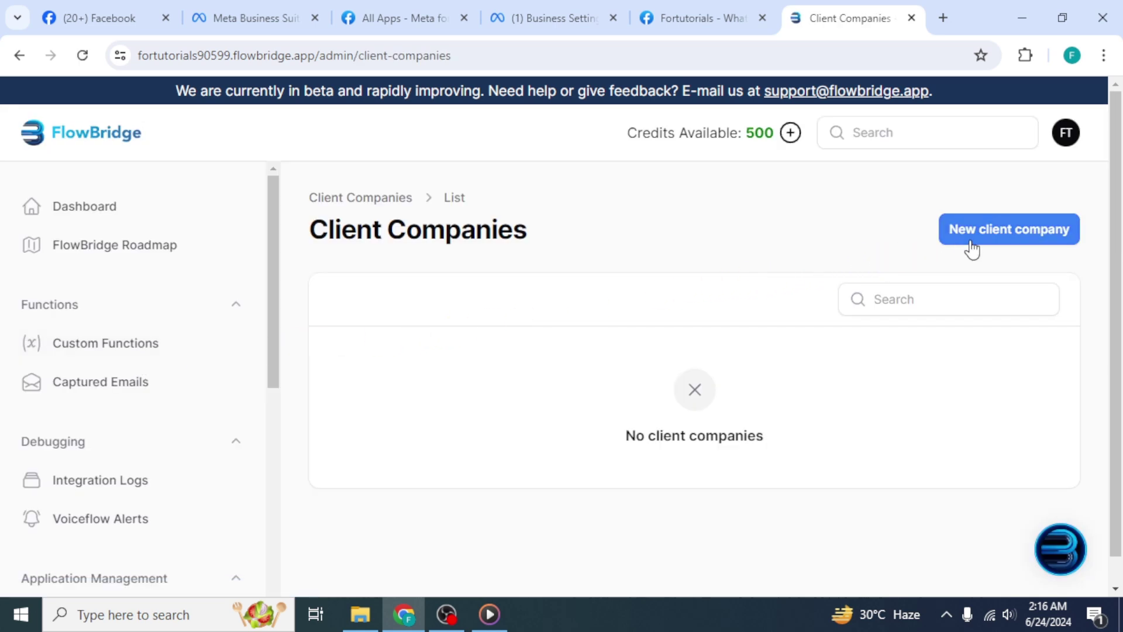
pyautogui.click(971, 247)
pyautogui.click(717, 326)
# Save the client company as FORTUTORIALS and go to Voiceflow Projects
pyautogui.write('FORTUTORIALS')
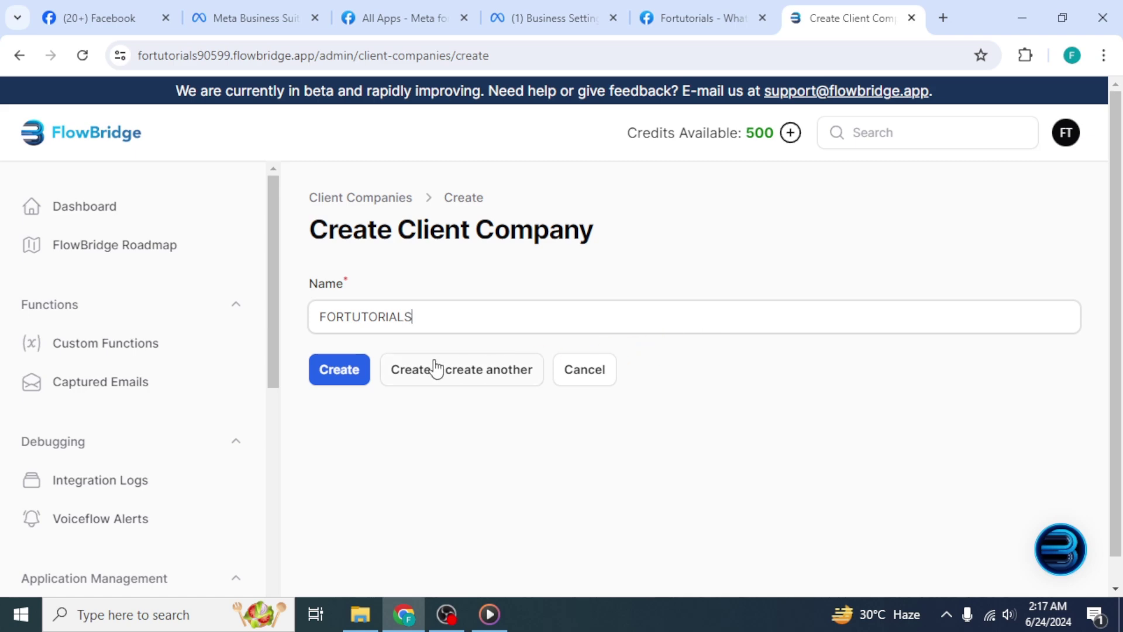
pyautogui.click(354, 369)
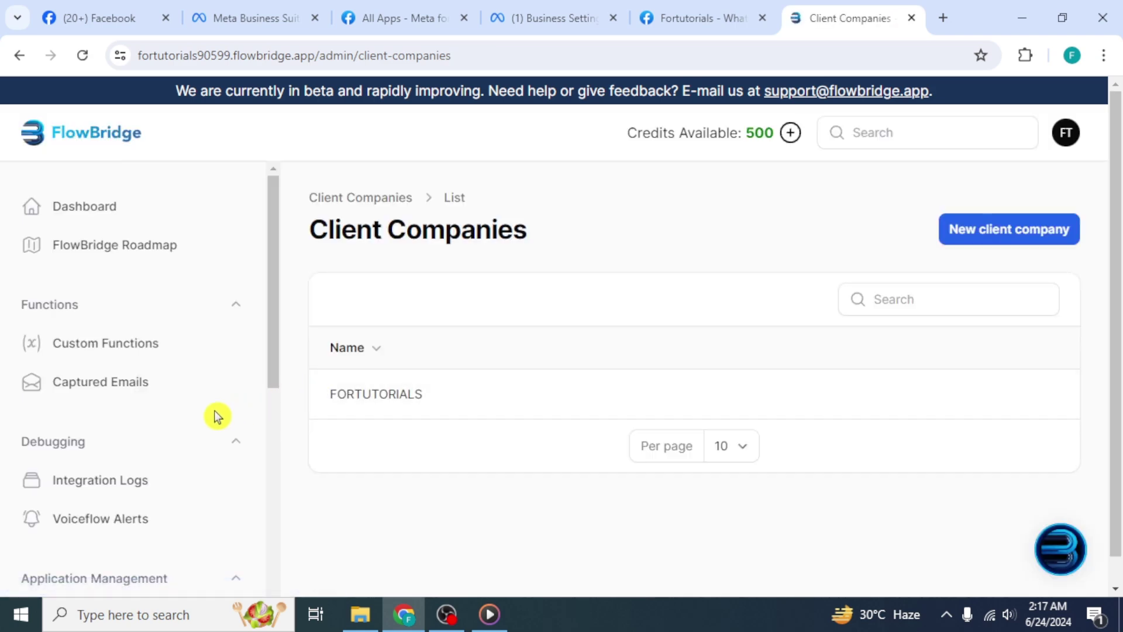
pyautogui.scroll(-1, 182, 422)
pyautogui.scroll(-8, 182, 422)
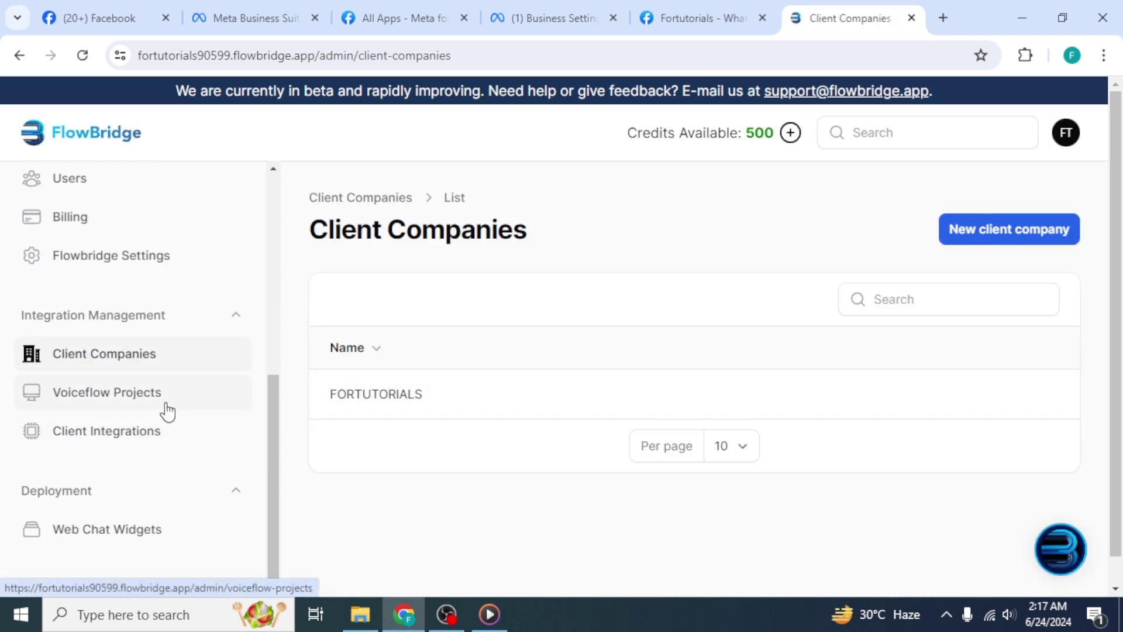
pyautogui.click(159, 392)
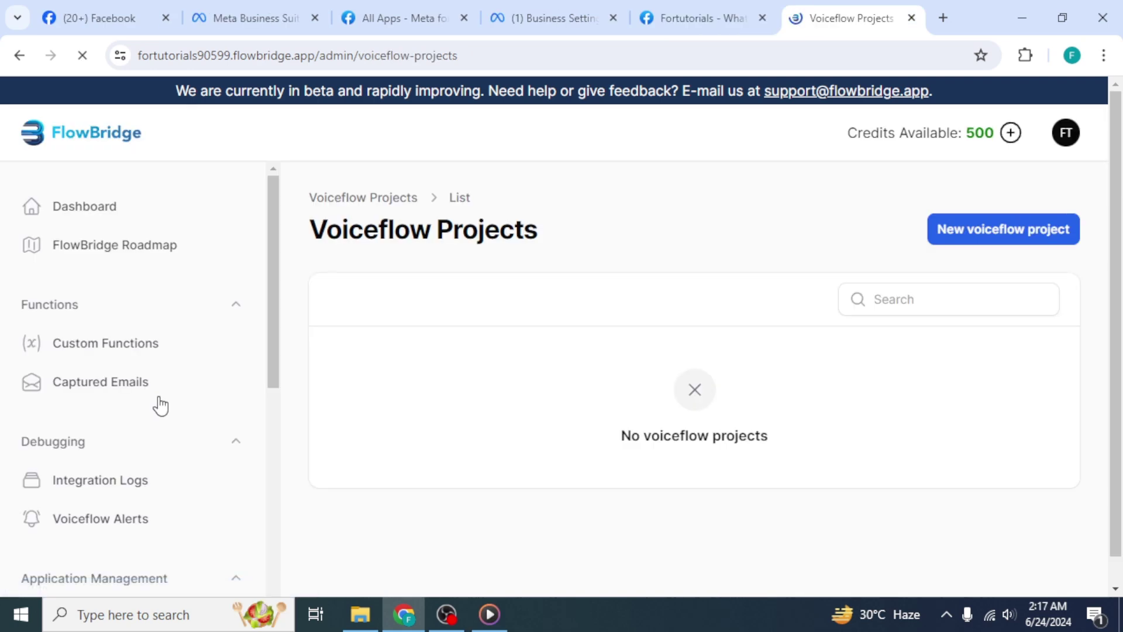
# Add Voiceflow project tutorialsfor for Fortutorials with project id abcdefgh and its API token
pyautogui.click(1002, 233)
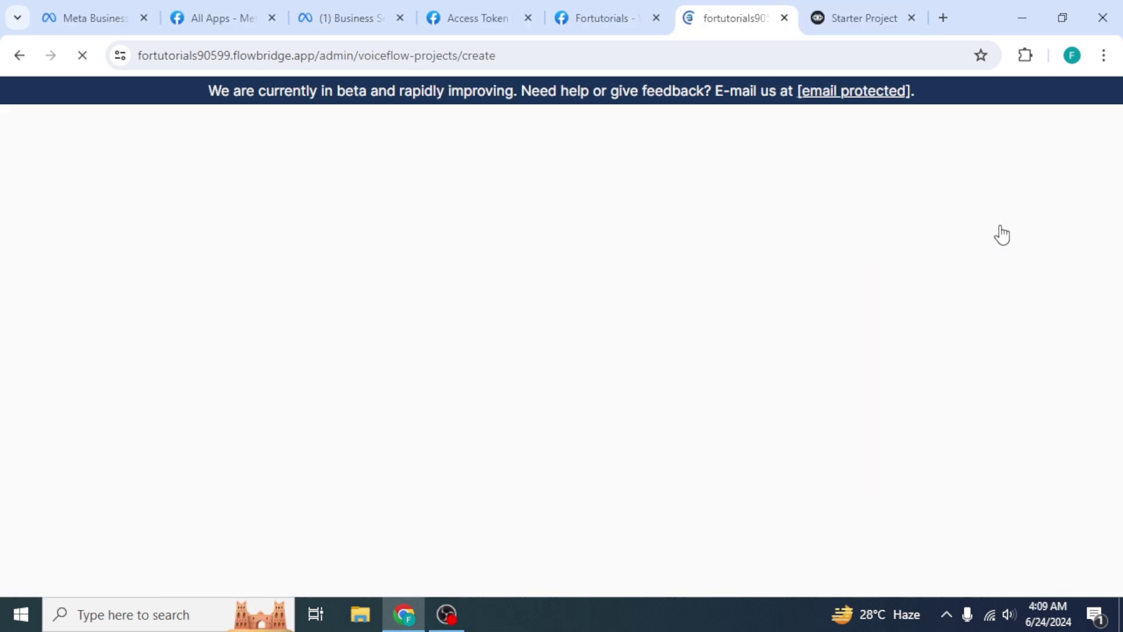
pyautogui.click(660, 326)
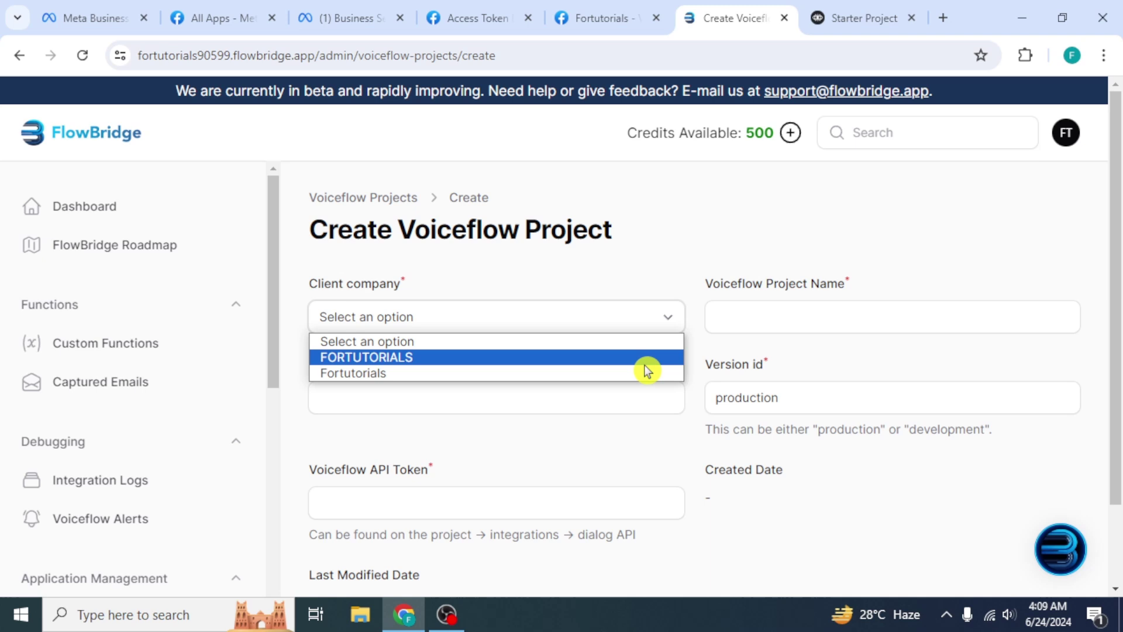
pyautogui.click(644, 371)
pyautogui.click(766, 326)
pyautogui.write('tutorialsfor')
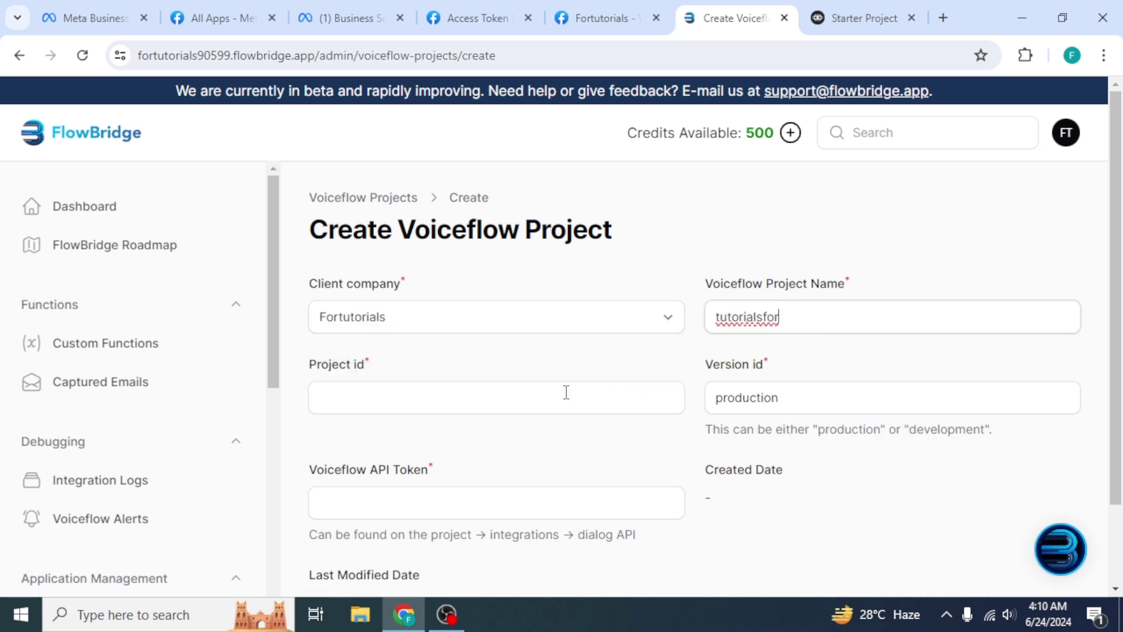
pyautogui.click(566, 393)
pyautogui.write('abcdefgh')
pyautogui.click(547, 504)
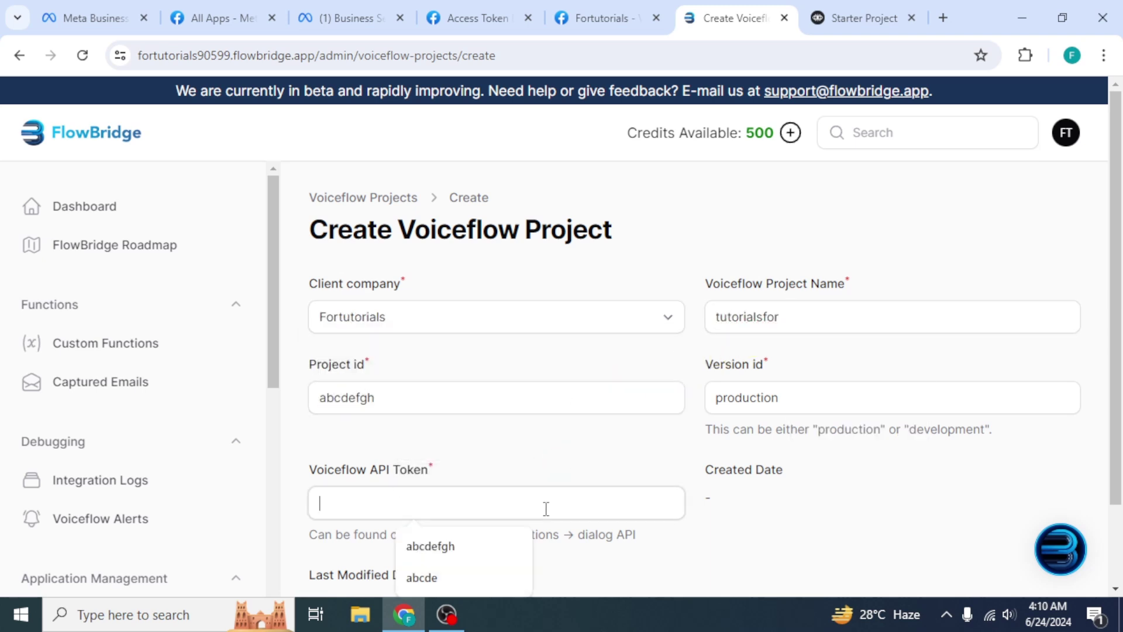
pyautogui.write('abcdefghij')
pyautogui.scroll(-1, 546, 509)
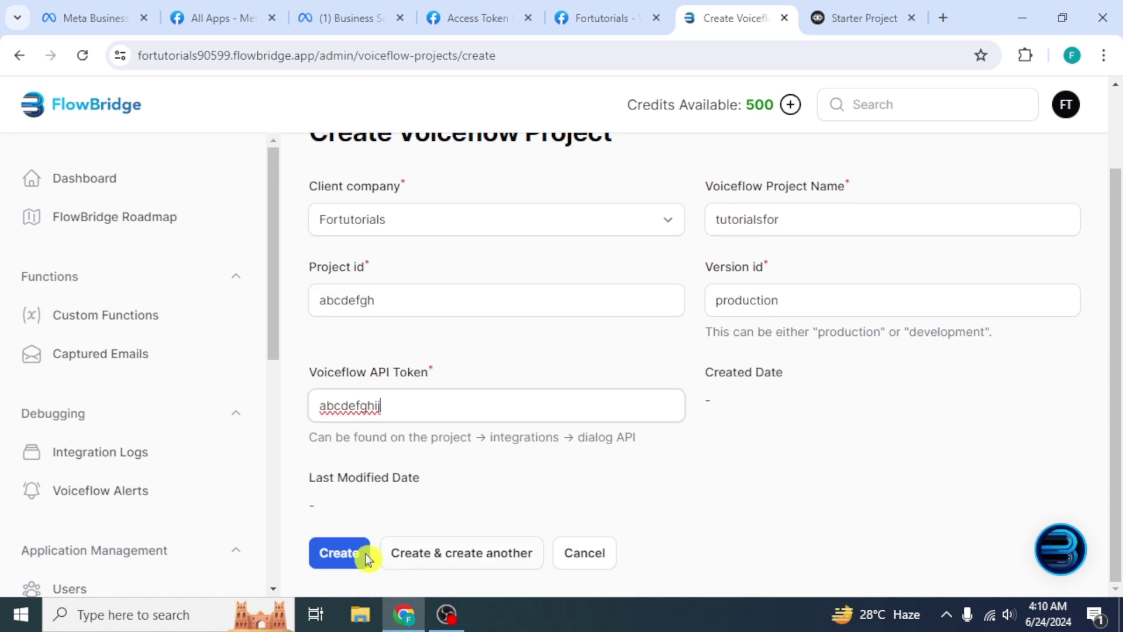
pyautogui.click(339, 560)
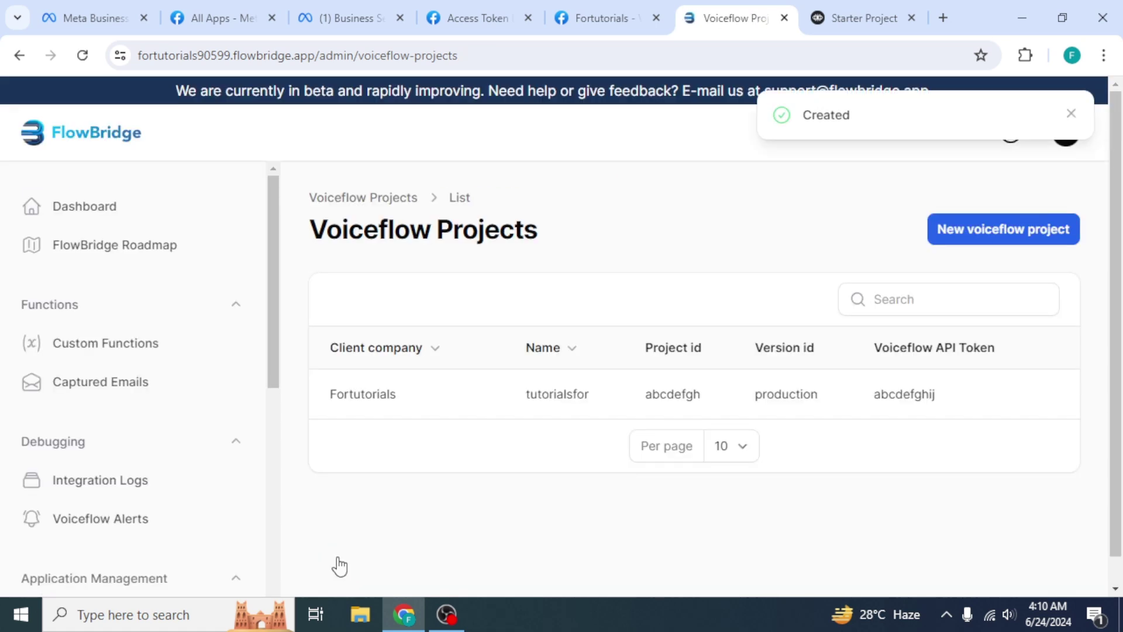
# Start a client integration named tutorialsfor for Fortutorials using the tutorialsfor Voiceflow project
pyautogui.click(181, 440)
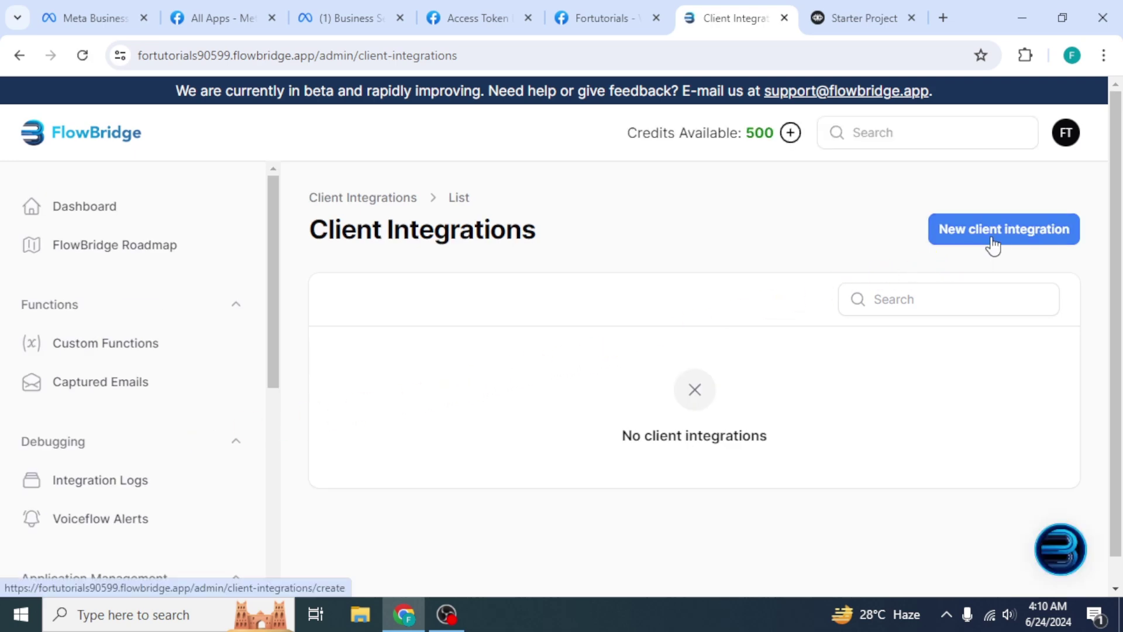
pyautogui.click(993, 245)
pyautogui.click(843, 434)
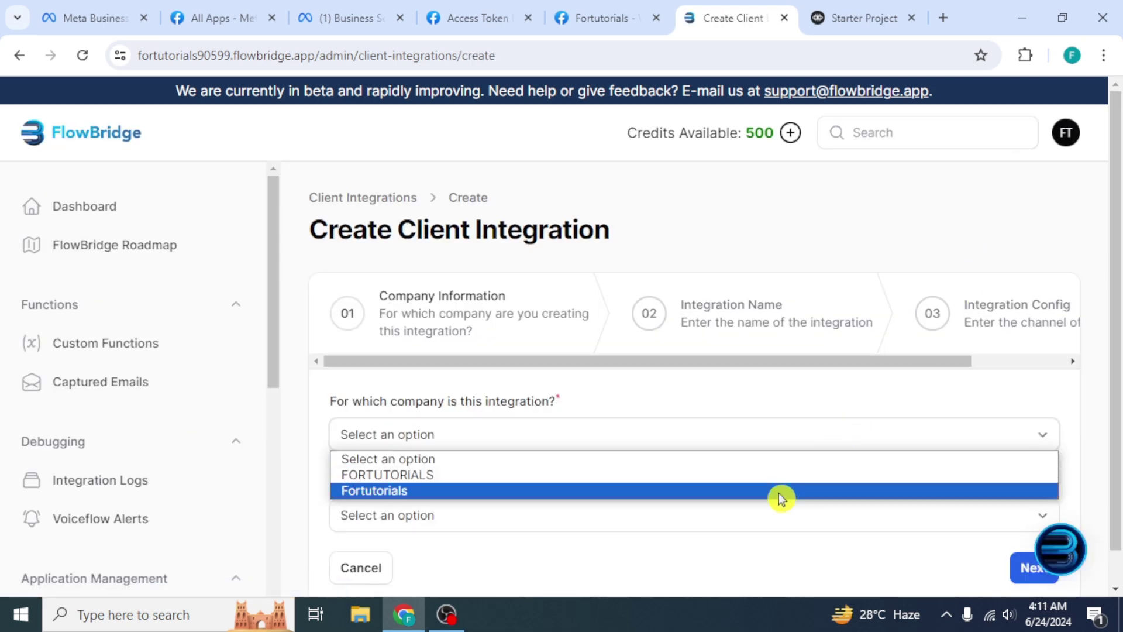
pyautogui.click(779, 491)
pyautogui.click(756, 515)
pyautogui.click(736, 556)
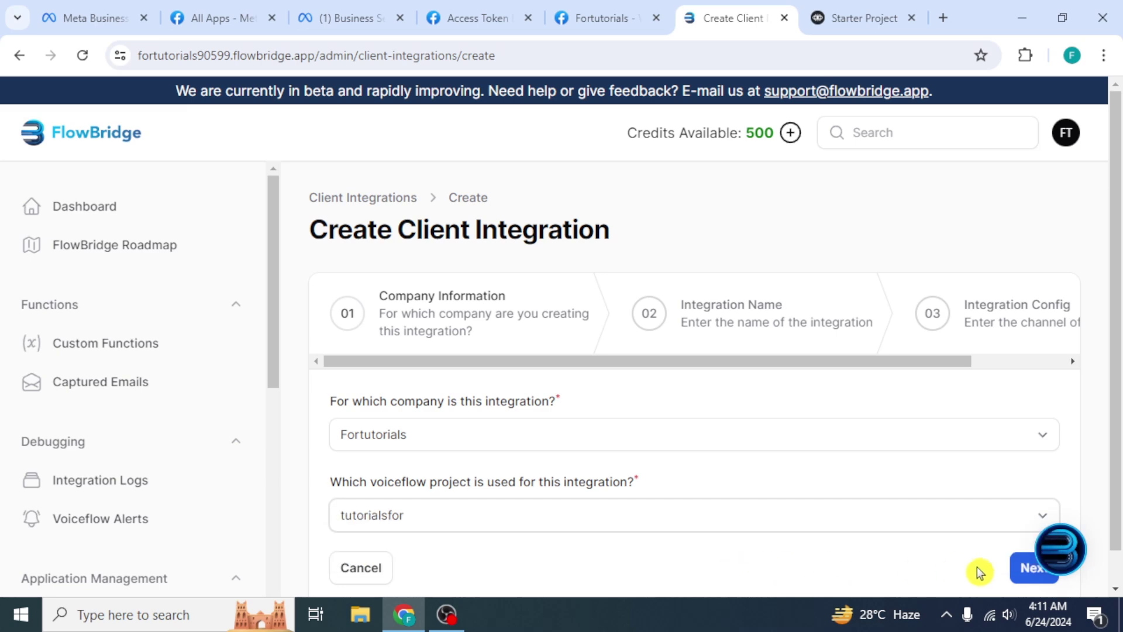
pyautogui.click(1025, 579)
pyautogui.click(761, 399)
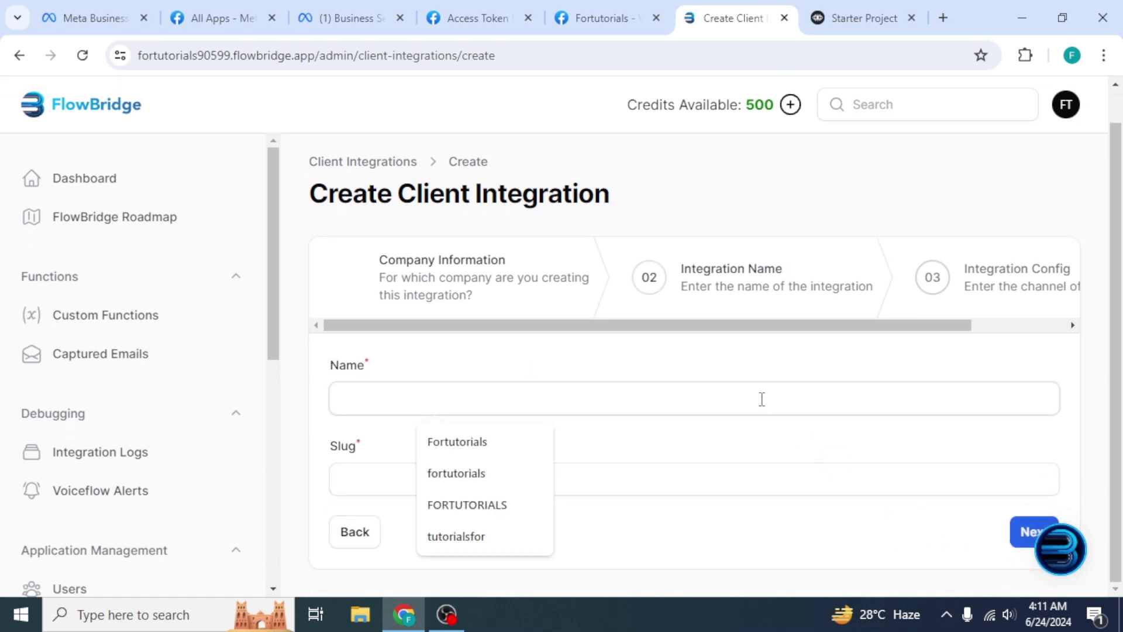
pyautogui.click(499, 536)
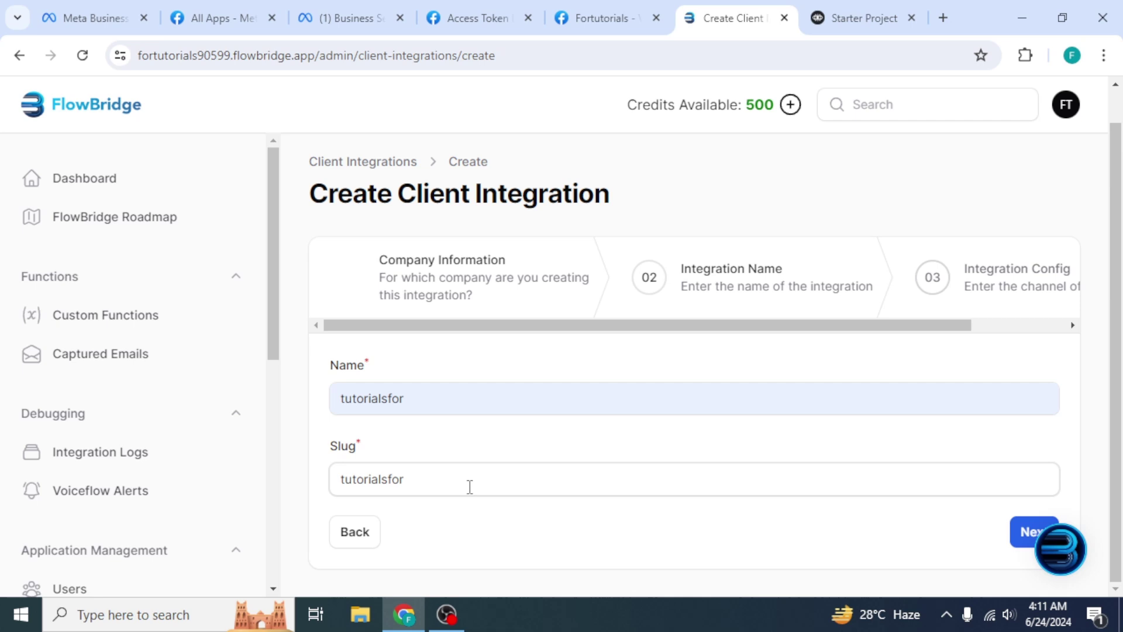
pyautogui.click(1025, 532)
# Choose WhatsApp as the channel and enable the manual access-token method
pyautogui.click(971, 413)
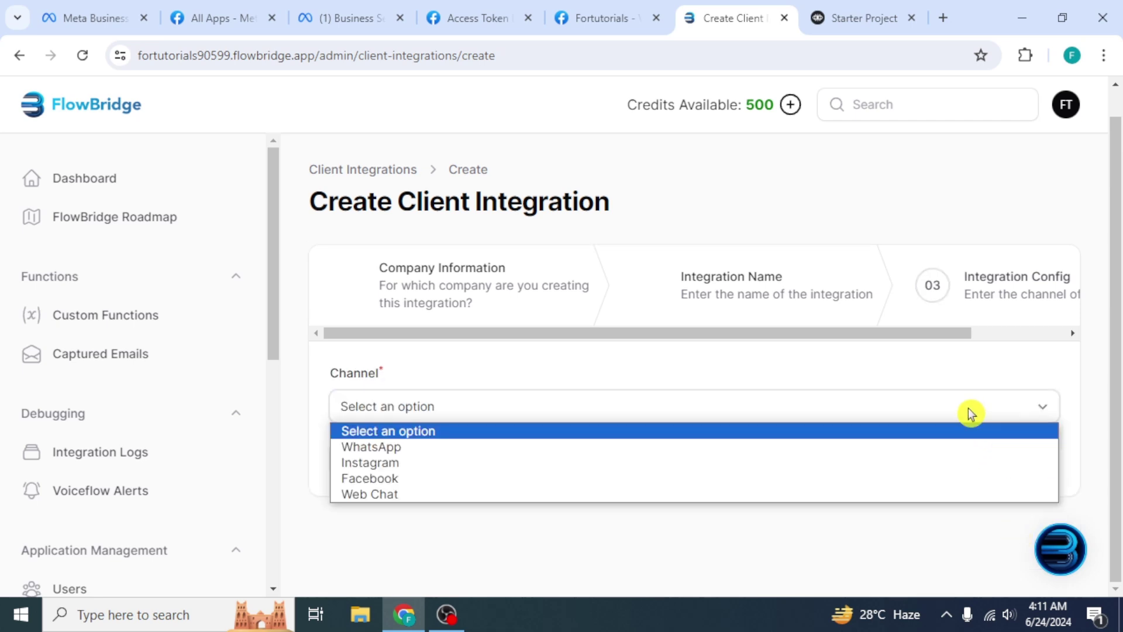
pyautogui.click(936, 446)
pyautogui.click(1020, 462)
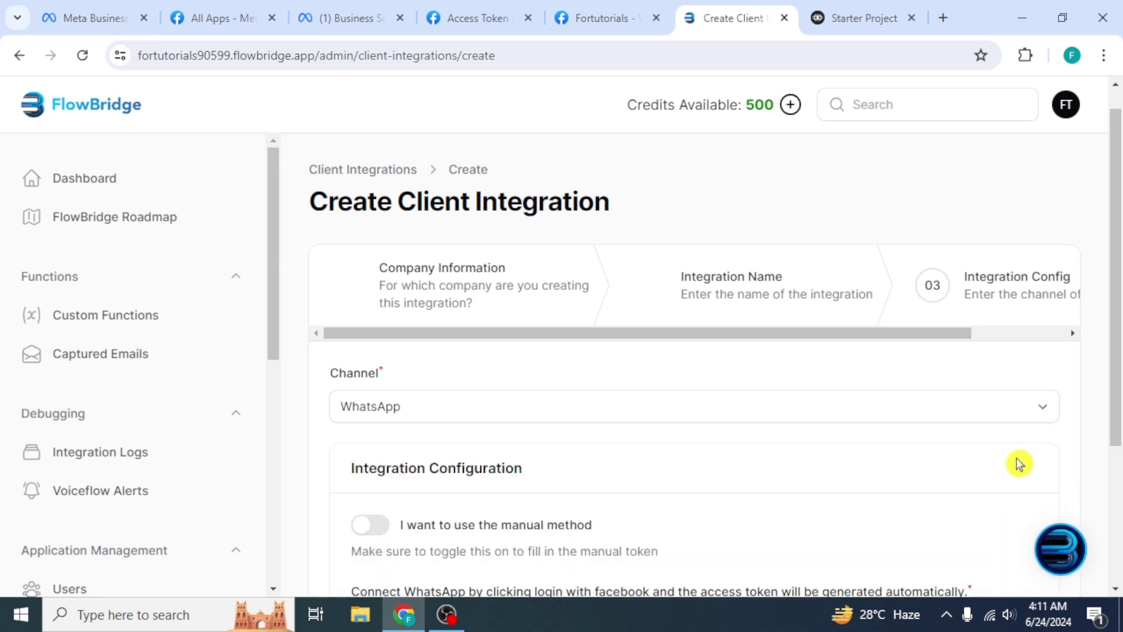
pyautogui.scroll(-3, 1018, 461)
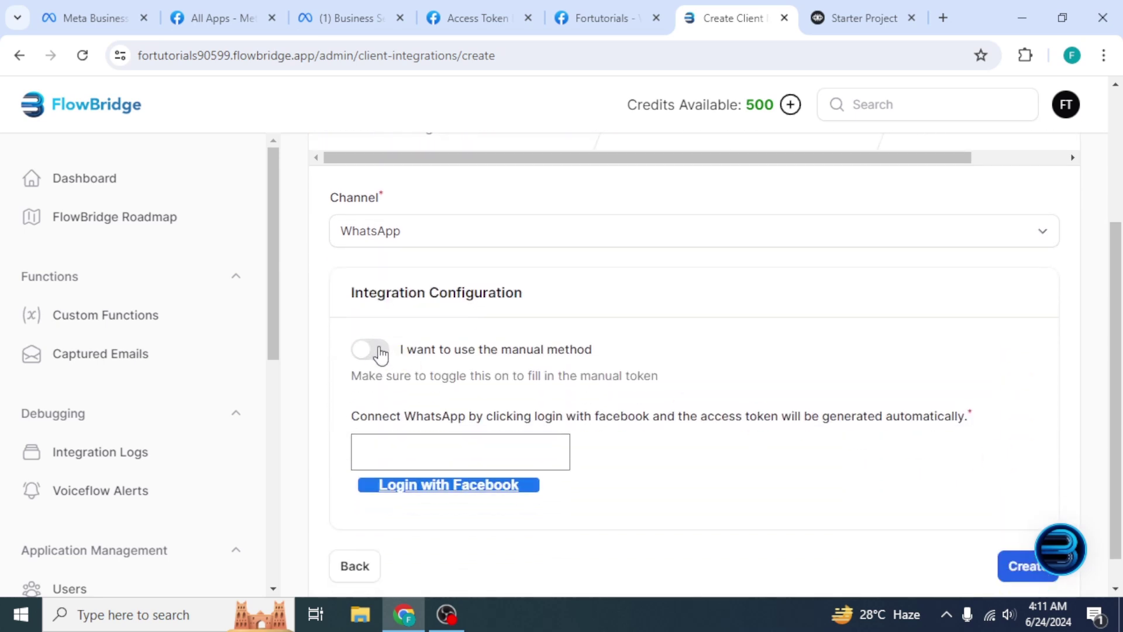
pyautogui.click(381, 351)
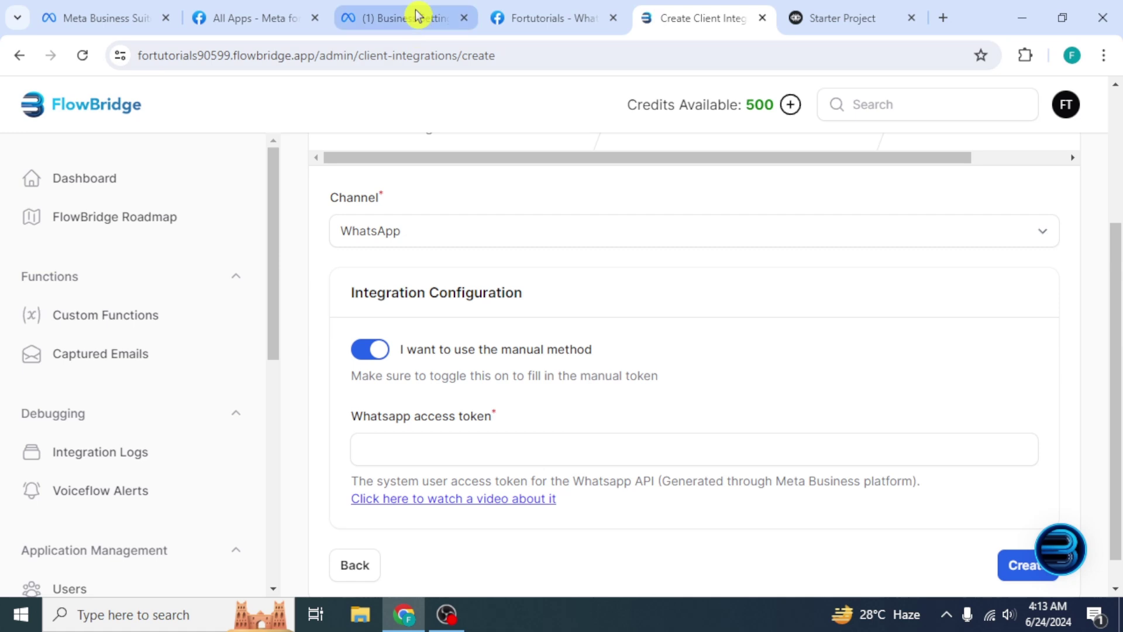
# Generate a never-expiring system user token for the Fortutorials app and select it in the token debugger
pyautogui.click(417, 16)
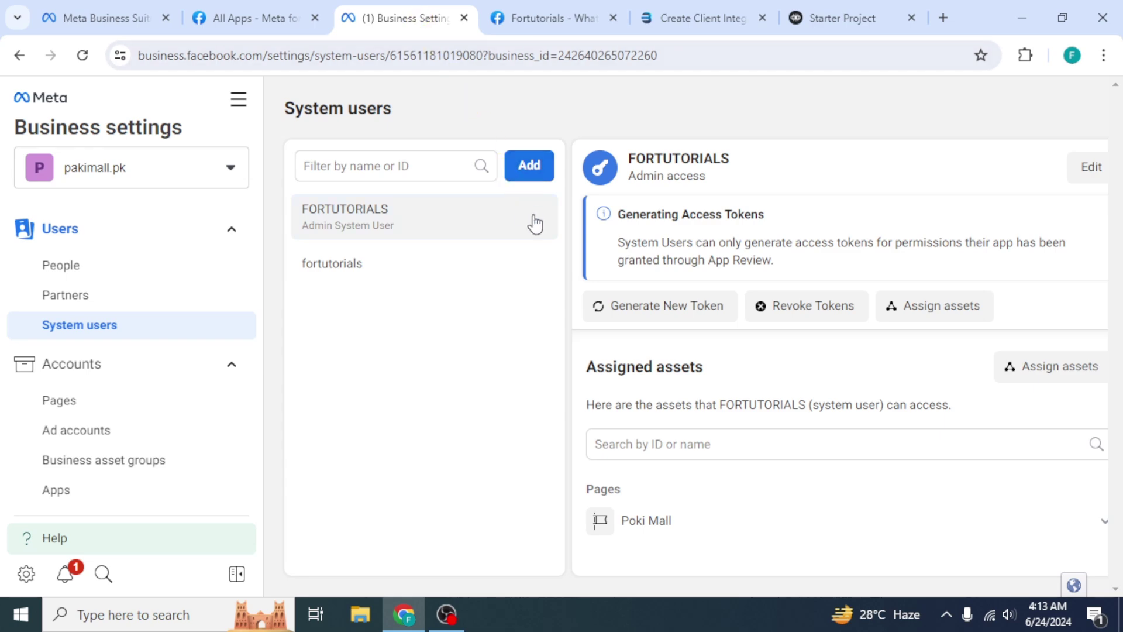
pyautogui.click(621, 304)
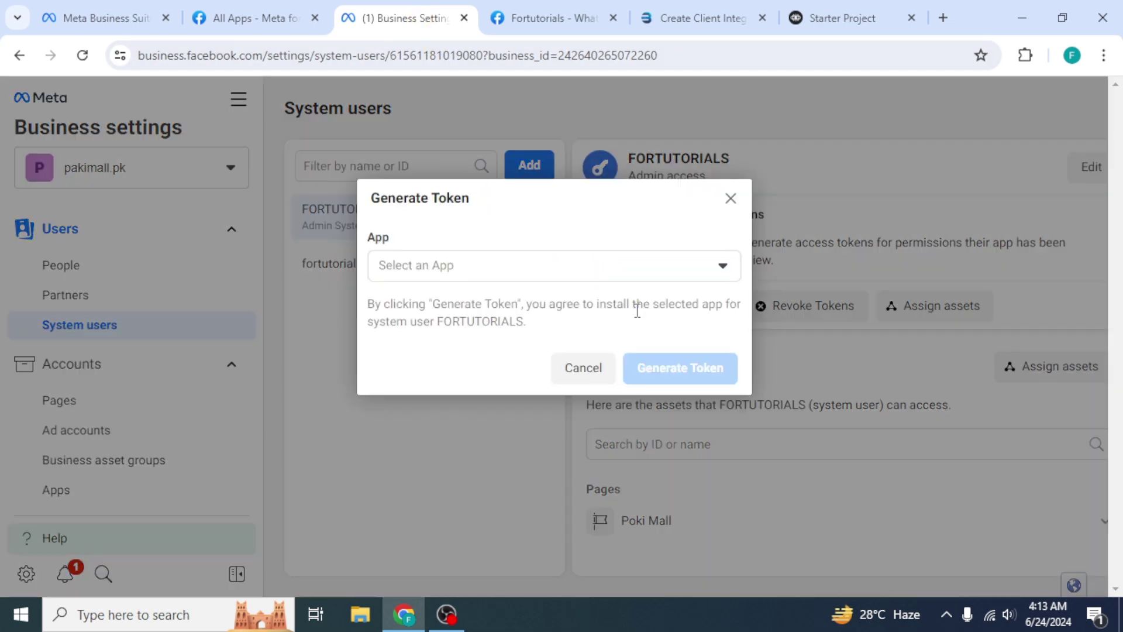
pyautogui.click(594, 266)
pyautogui.click(580, 306)
pyautogui.click(379, 383)
pyautogui.scroll(-3, 433, 395)
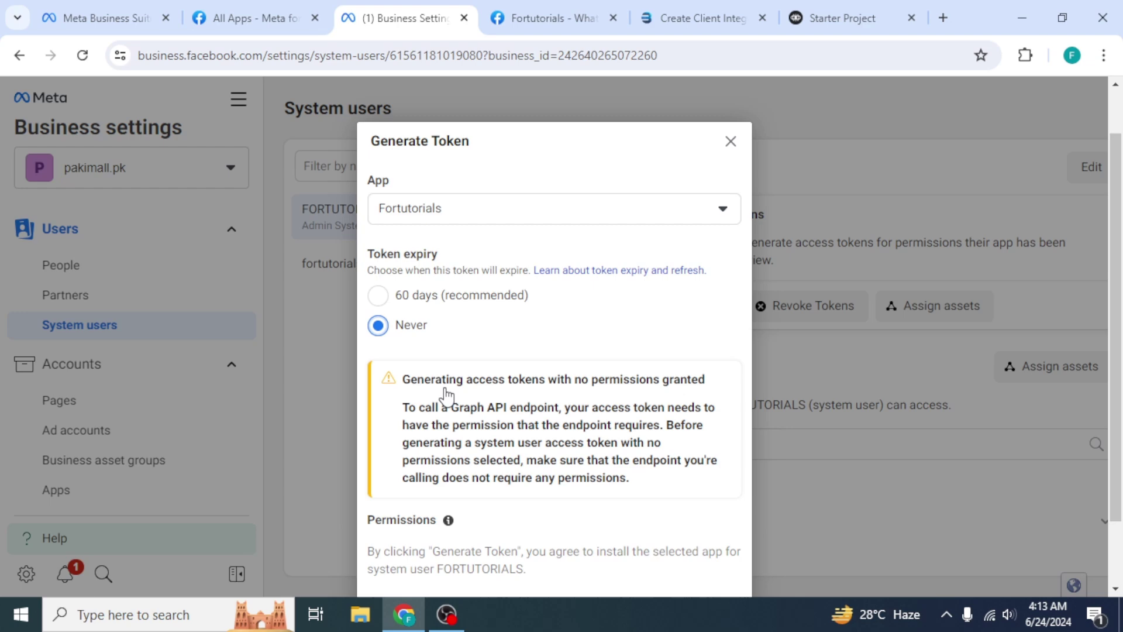
pyautogui.click(662, 537)
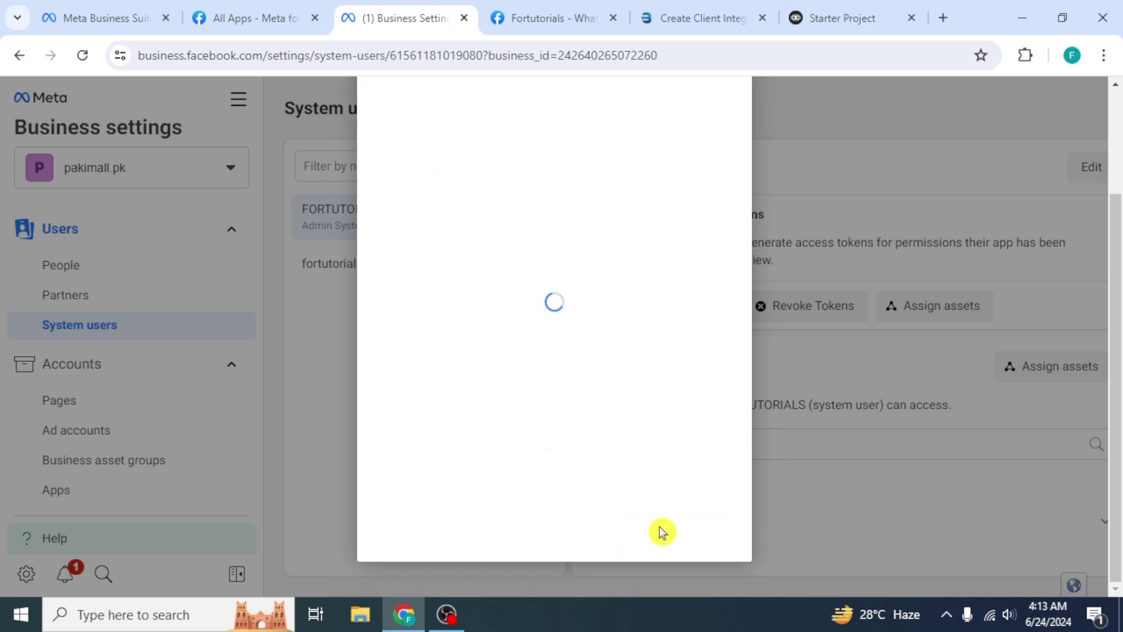
pyautogui.click(535, 402)
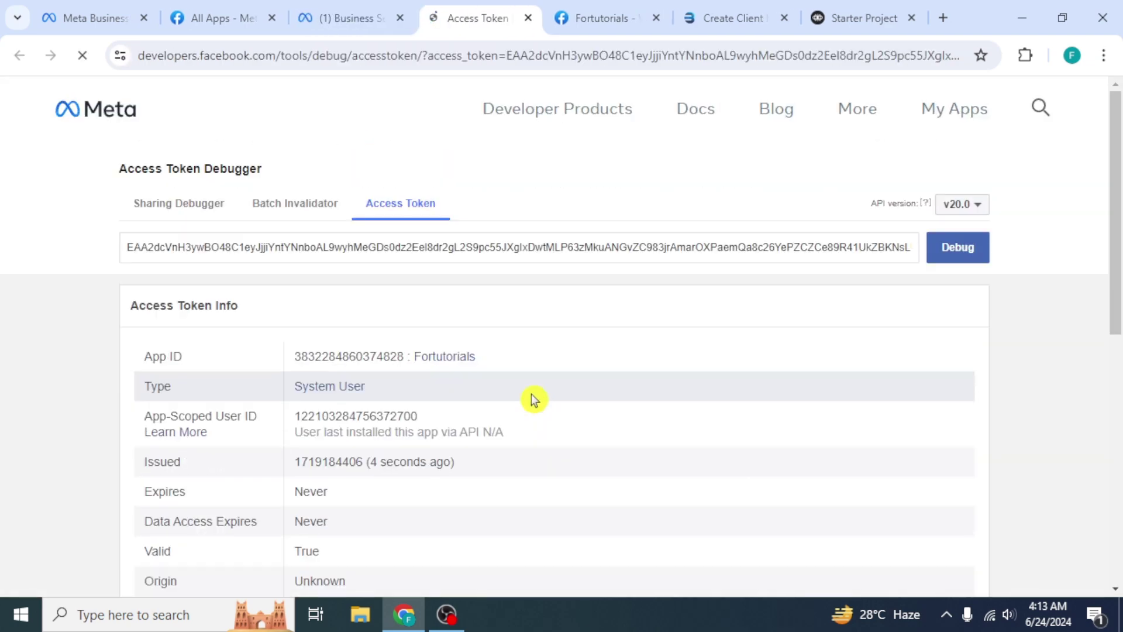
pyautogui.moveTo(125, 248); pyautogui.dragTo(870, 250)
# Paste the access token into FlowBridge's WhatsApp access token field and create the integration
pyautogui.click(734, 18)
pyautogui.rightClick(494, 449)
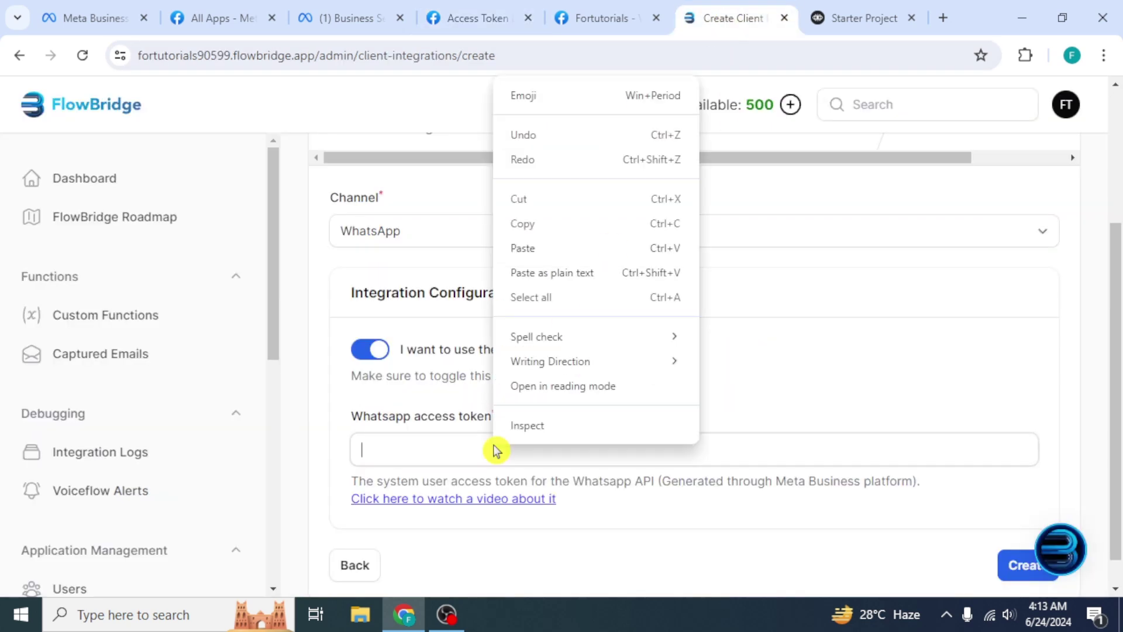
pyautogui.click(552, 248)
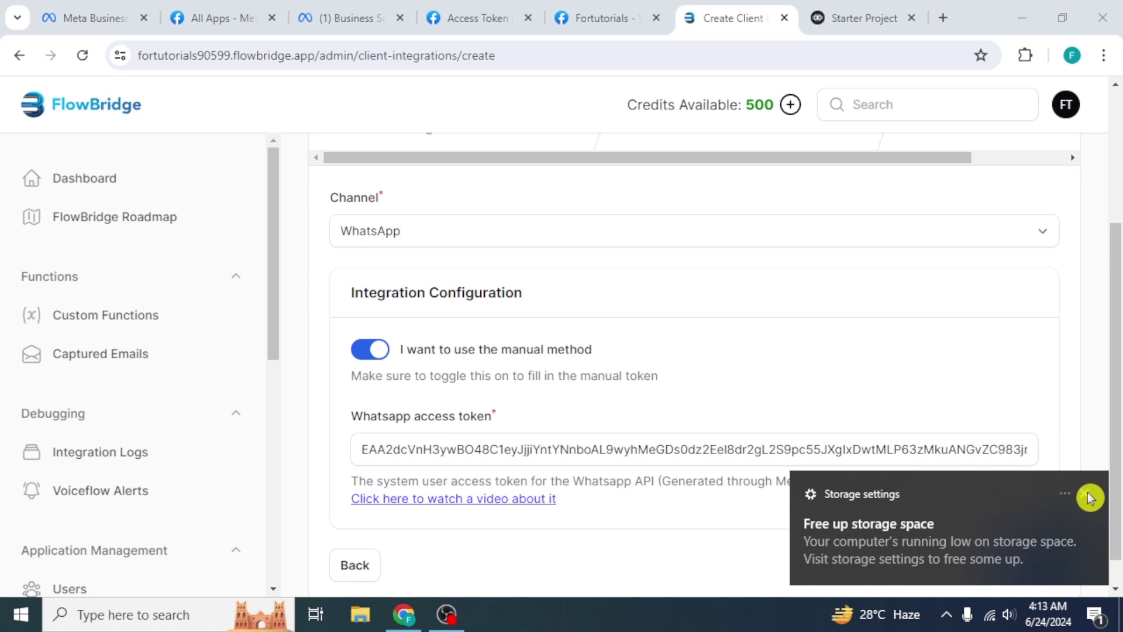
pyautogui.click(1085, 493)
pyautogui.click(1021, 563)
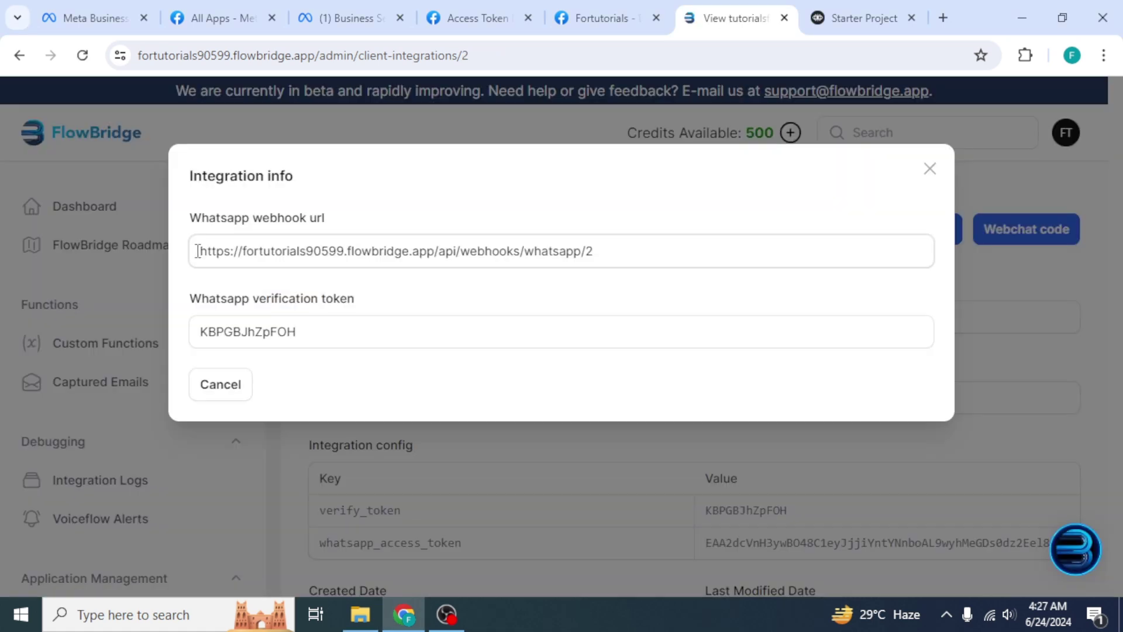
# Copy the WhatsApp webhook URL from the integration info
pyautogui.moveTo(198, 251); pyautogui.dragTo(440, 249)
pyautogui.rightClick(552, 254)
pyautogui.click(590, 274)
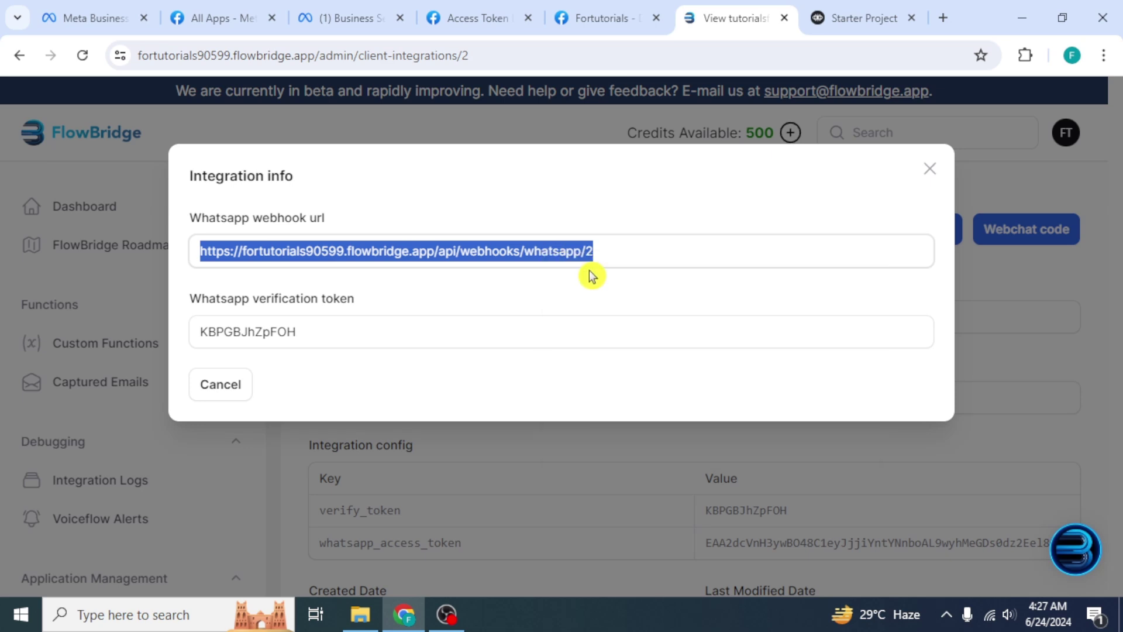
# In the Fortutorials WhatsApp configuration, paste the FlowBridge webhook URL as the callback URL
pyautogui.click(572, 19)
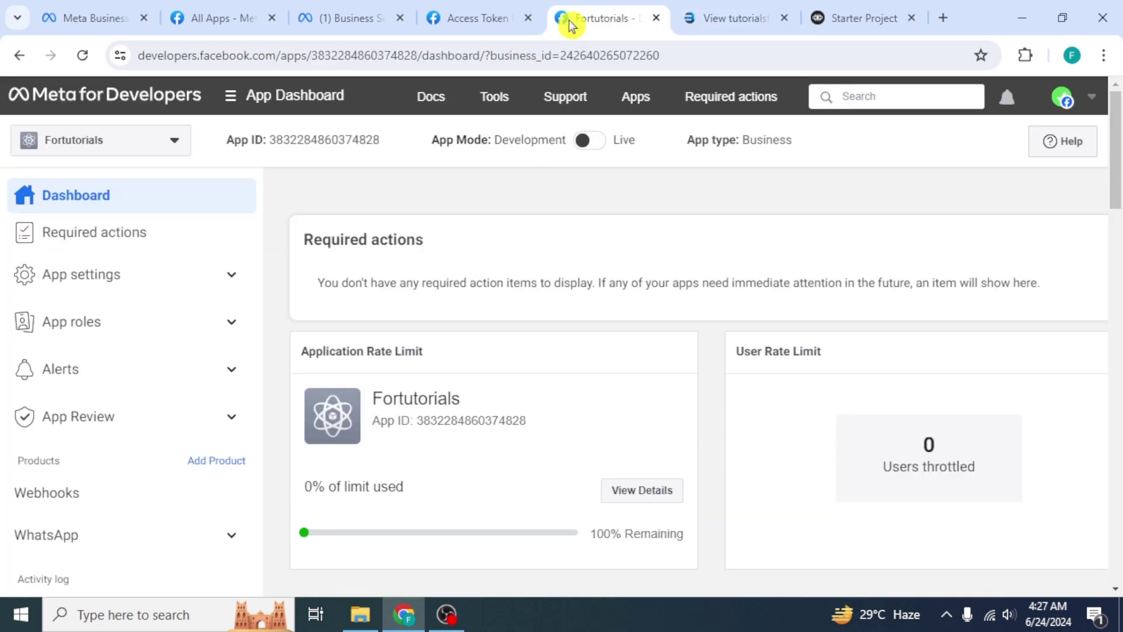
pyautogui.scroll(-1, 140, 386)
pyautogui.click(113, 495)
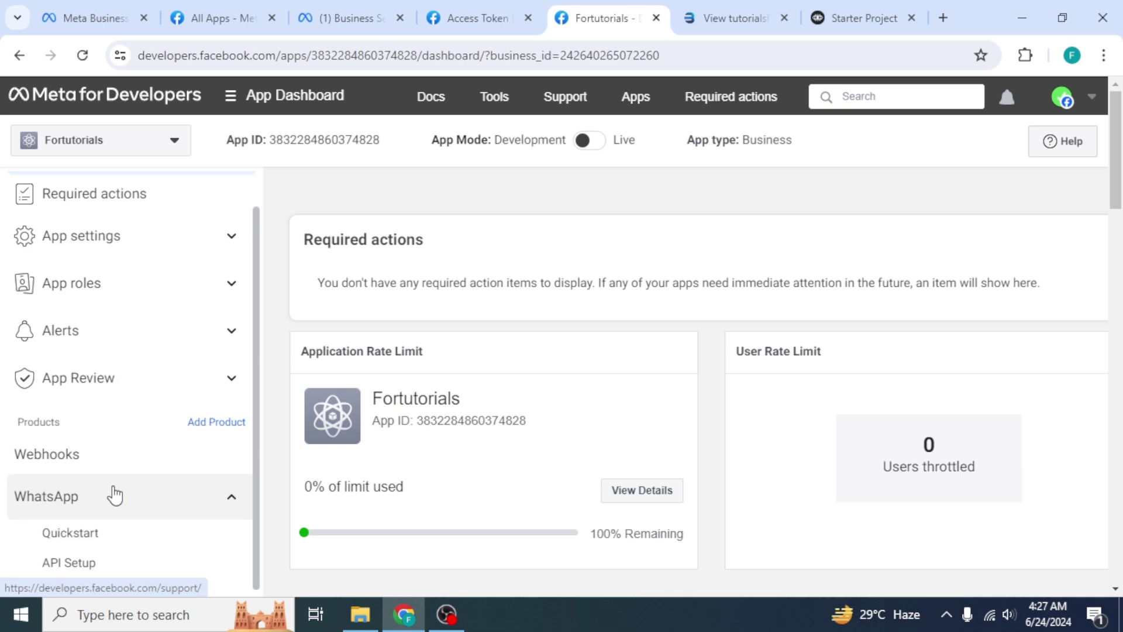
pyautogui.click(112, 540)
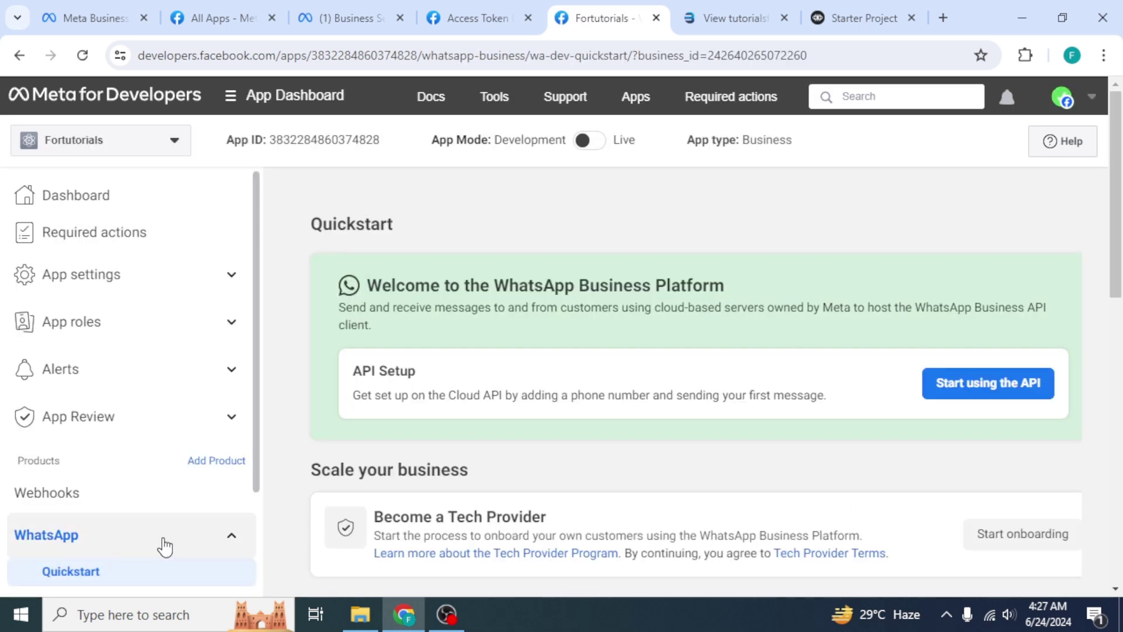
pyautogui.scroll(-9, 427, 484)
pyautogui.click(423, 442)
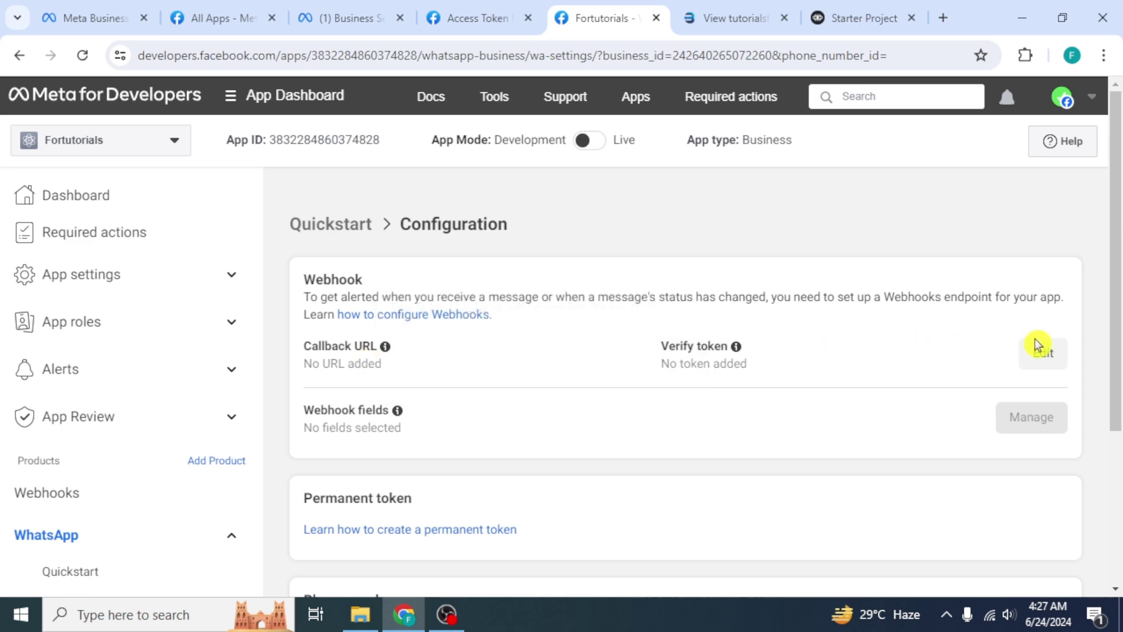
pyautogui.click(1040, 350)
pyautogui.click(595, 276)
pyautogui.rightClick(598, 279)
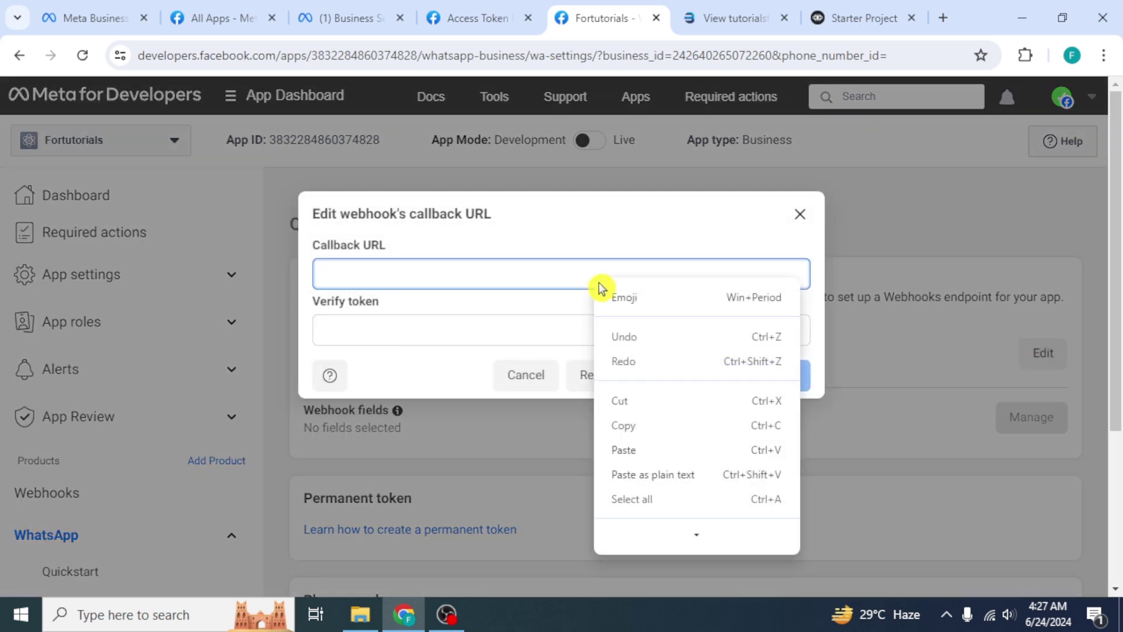
pyautogui.click(637, 448)
# Copy FlowBridge's verification token into the Verify token field, then verify and save the webhook
pyautogui.click(725, 18)
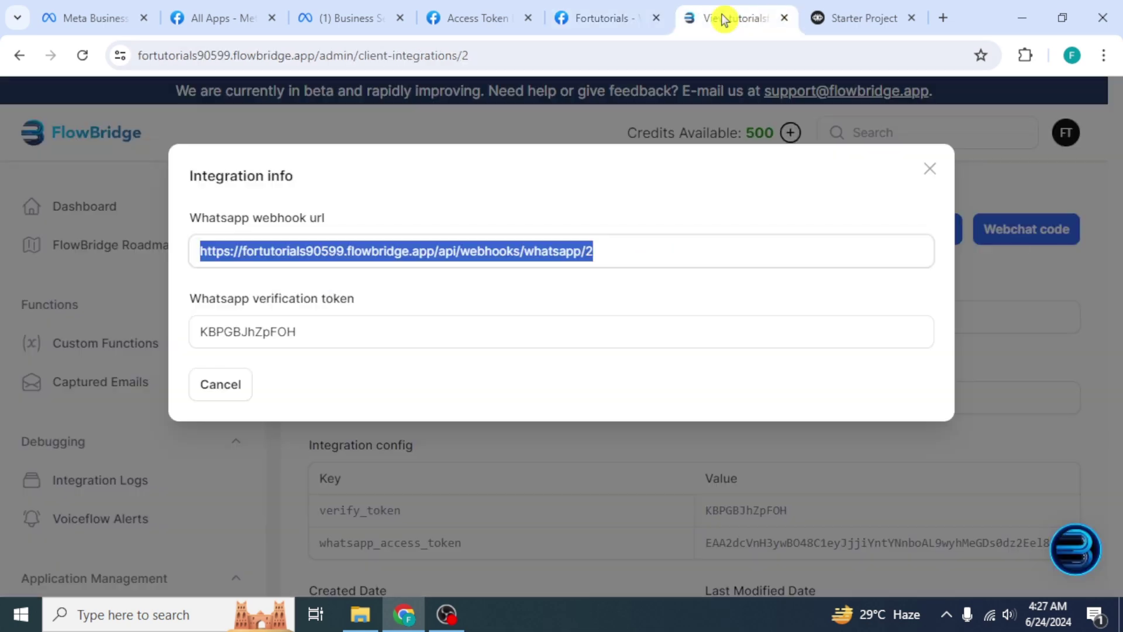
pyautogui.doubleClick(201, 331)
pyautogui.rightClick(273, 339)
pyautogui.click(316, 359)
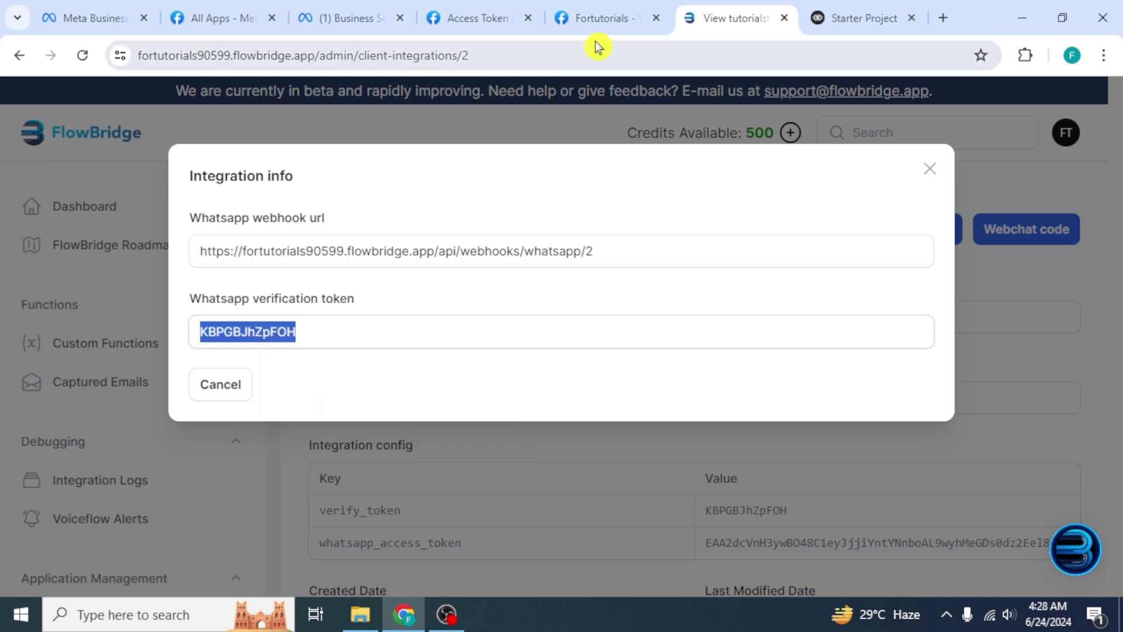
pyautogui.click(606, 21)
pyautogui.click(363, 328)
pyautogui.rightClick(364, 328)
pyautogui.click(426, 221)
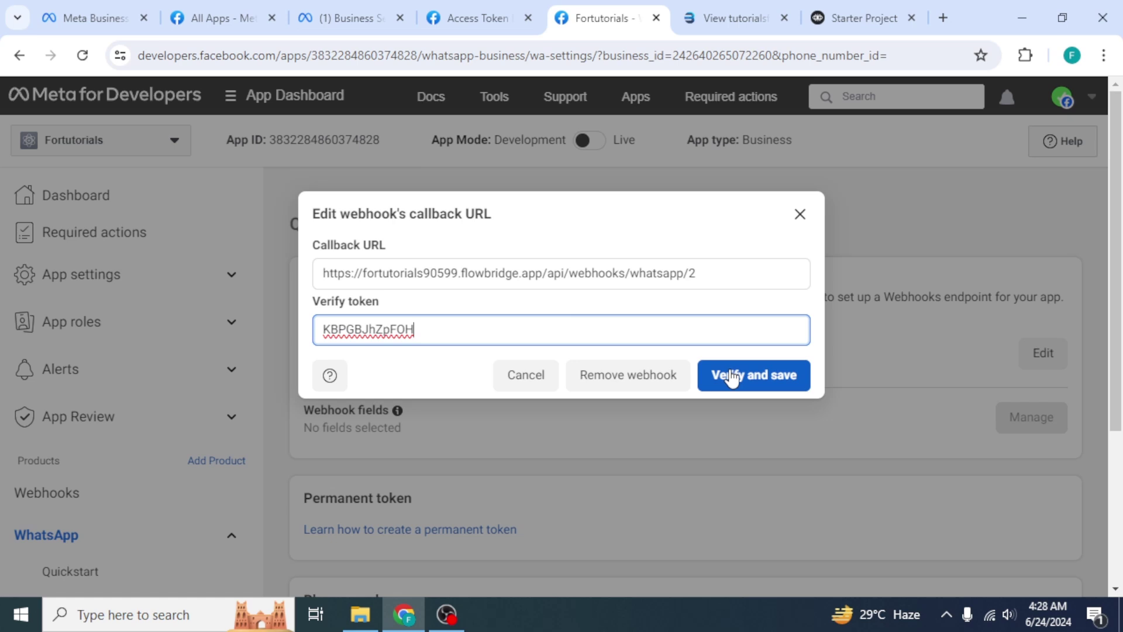
pyautogui.click(731, 376)
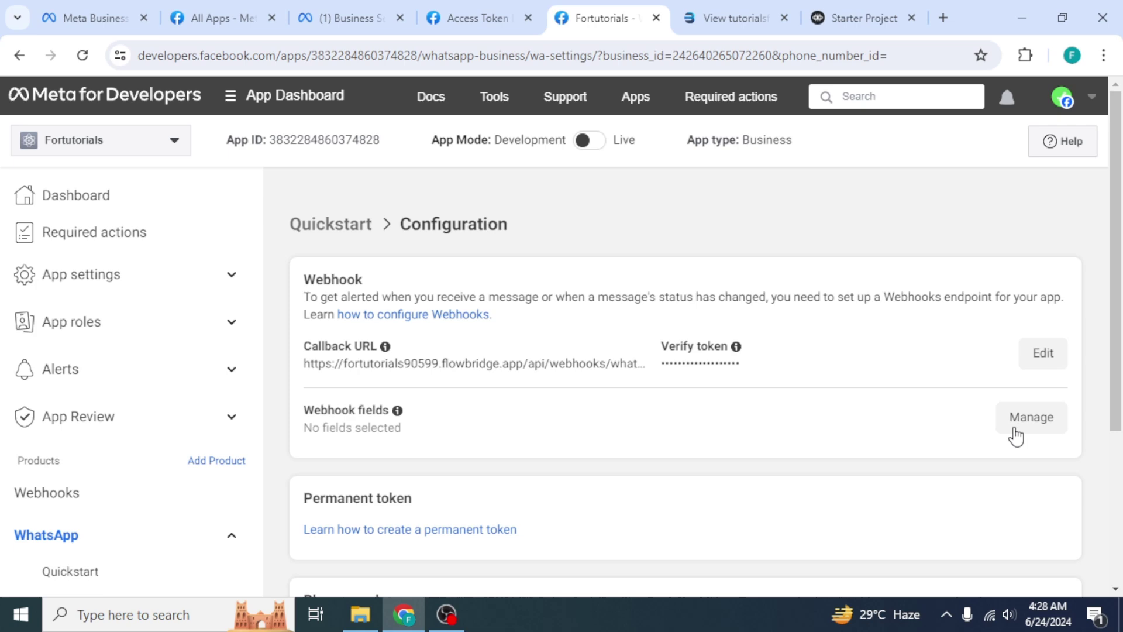
# Subscribe the WhatsApp webhook to the messages field
pyautogui.click(1030, 418)
pyautogui.scroll(-5, 951, 416)
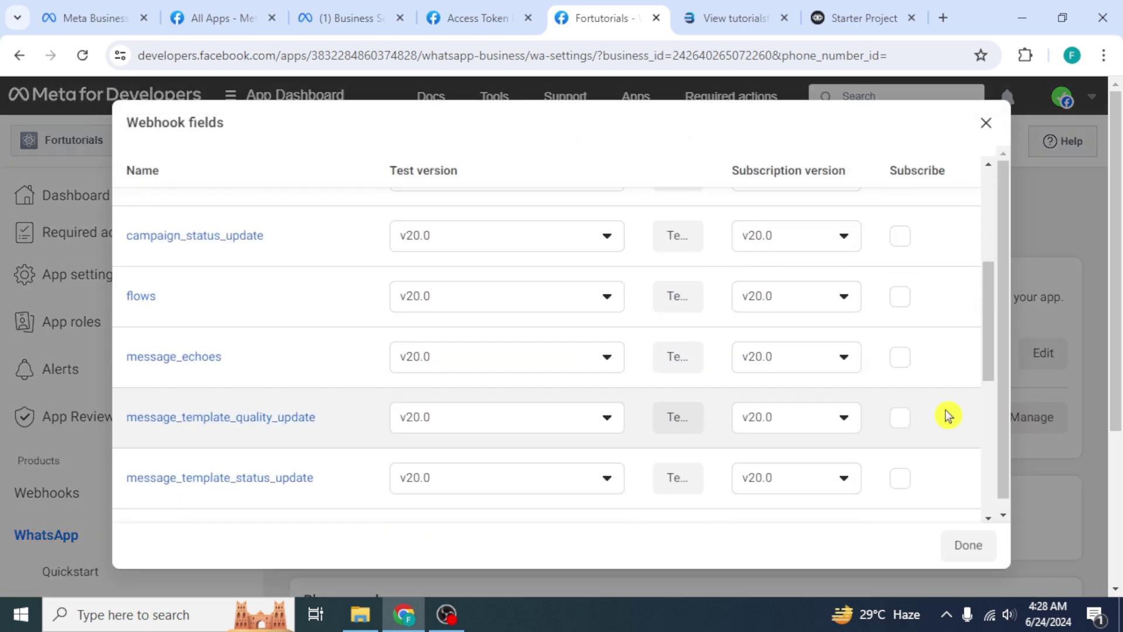
pyautogui.scroll(-3, 948, 415)
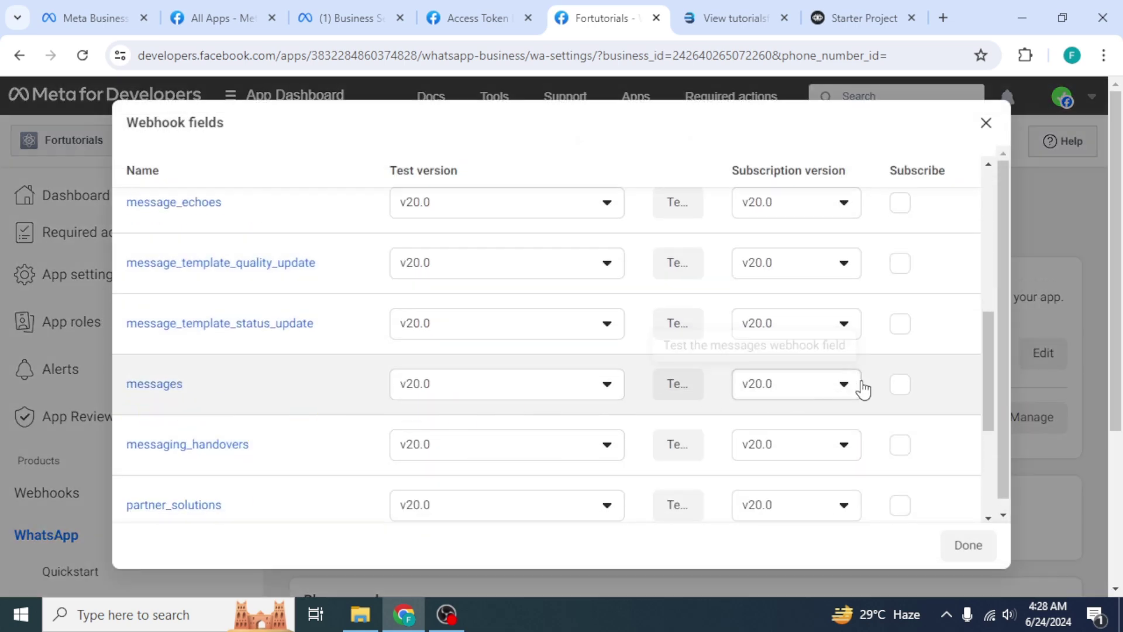
pyautogui.click(900, 386)
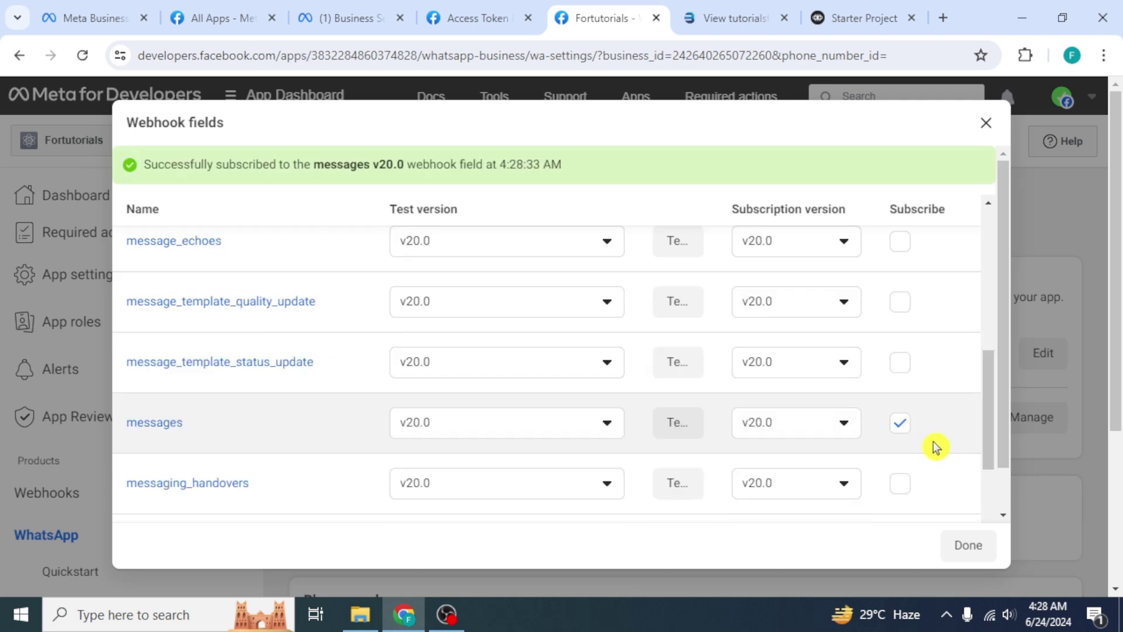
pyautogui.click(957, 559)
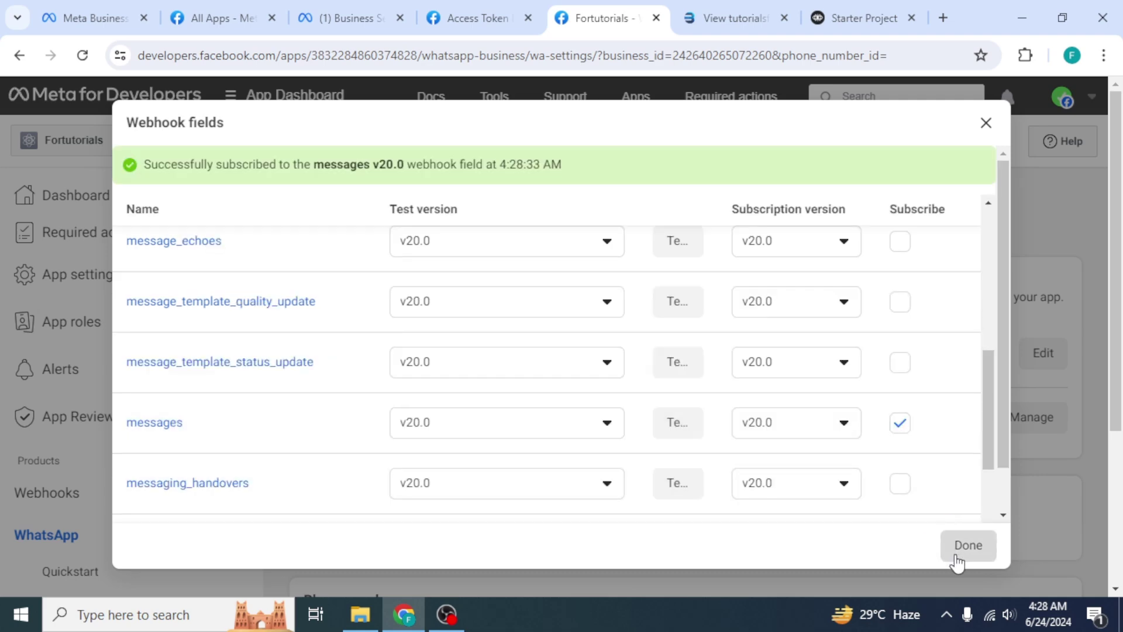
# Go to the WhatsApp API Setup page
pyautogui.scroll(-2, 187, 576)
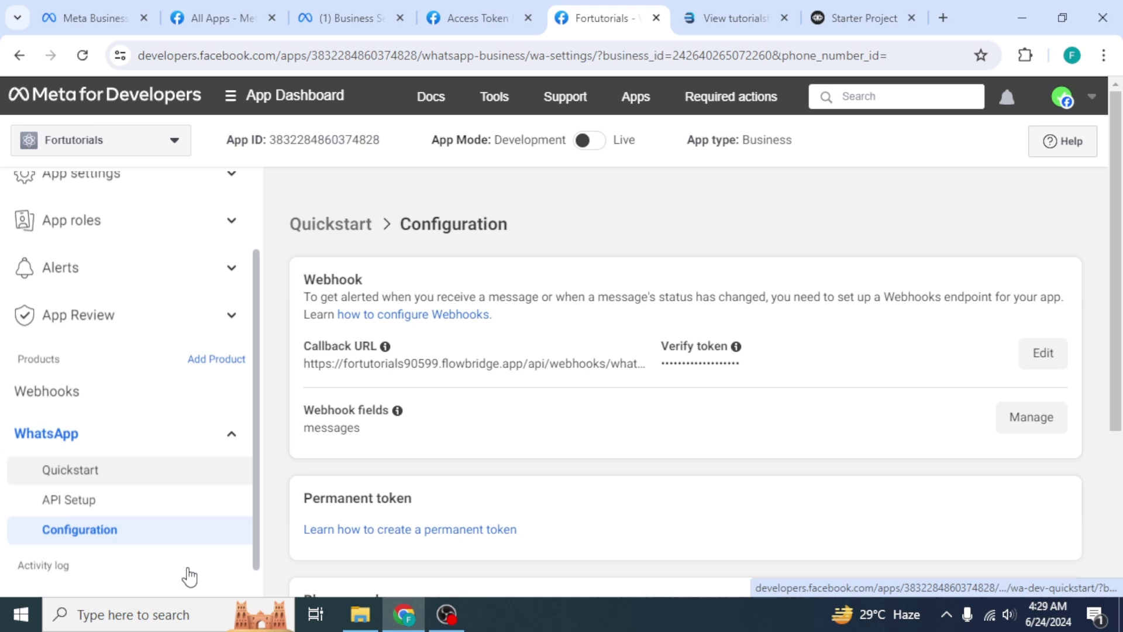
pyautogui.click(162, 479)
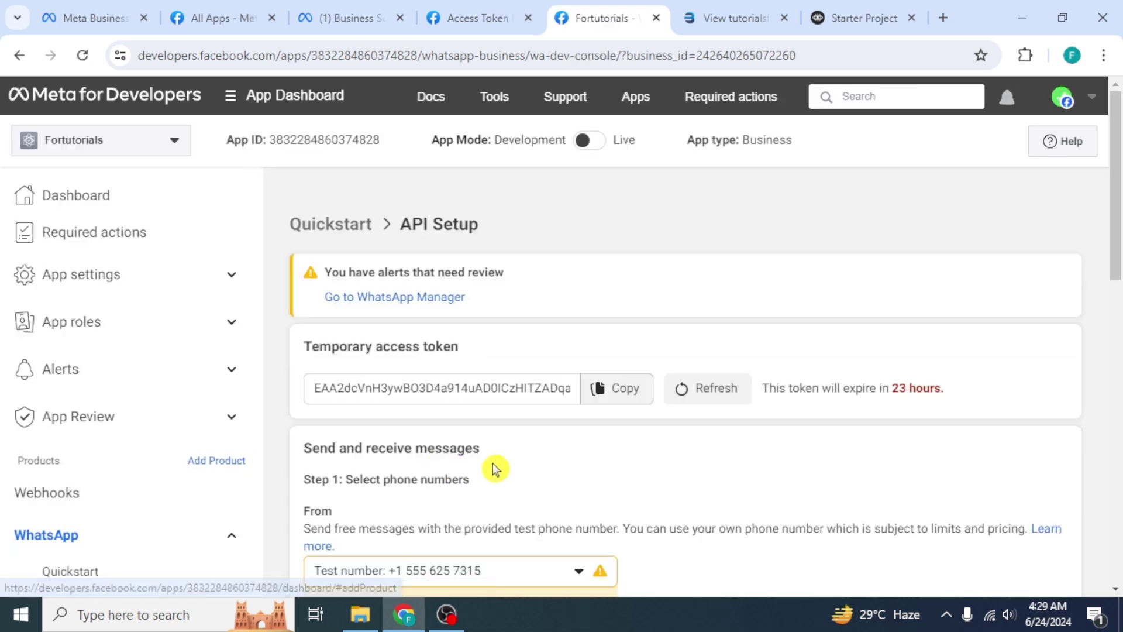
pyautogui.scroll(-3, 519, 463)
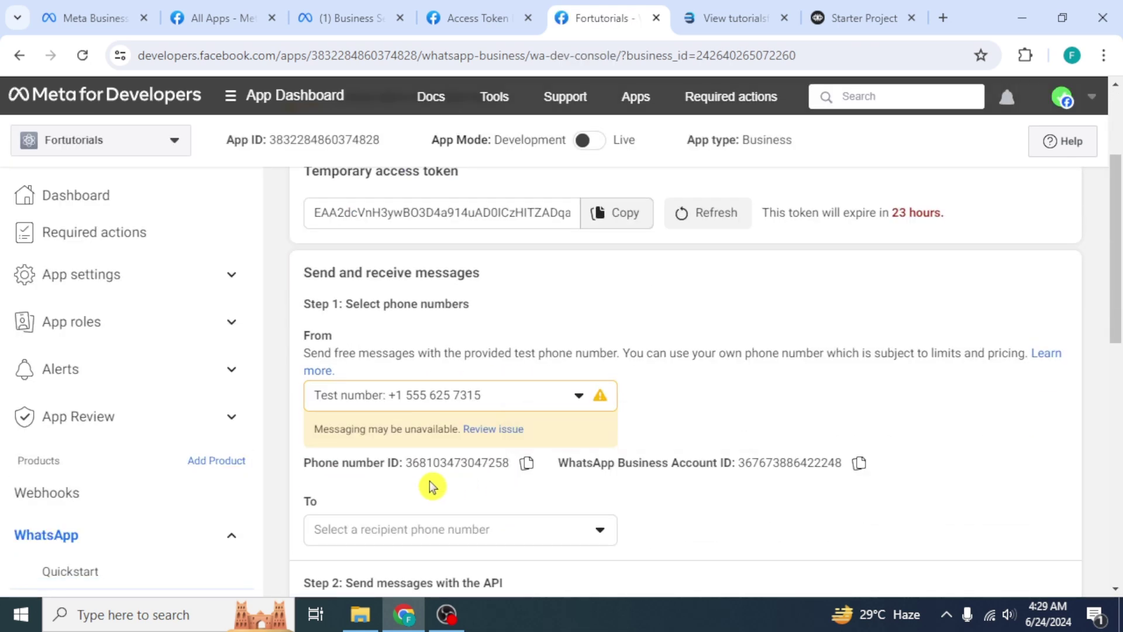